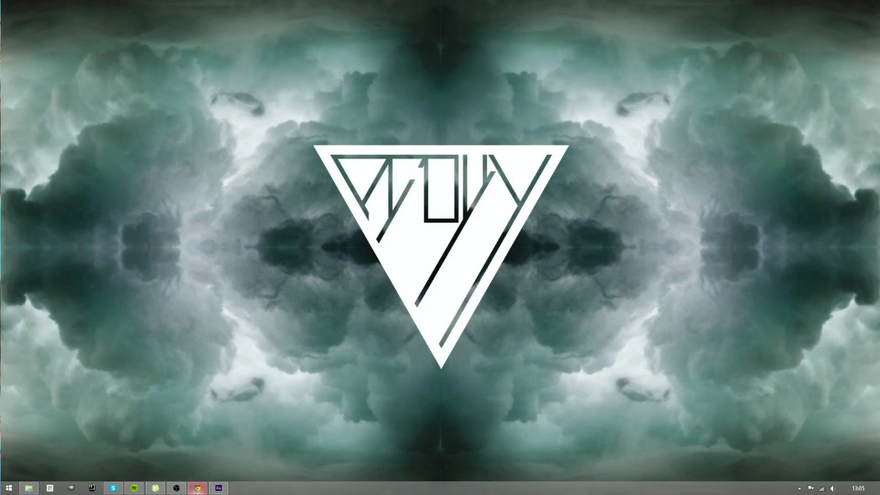
# Step: Switch to the YouTube channel page in the browser
pyautogui.hotkey('alt', 'Tab')
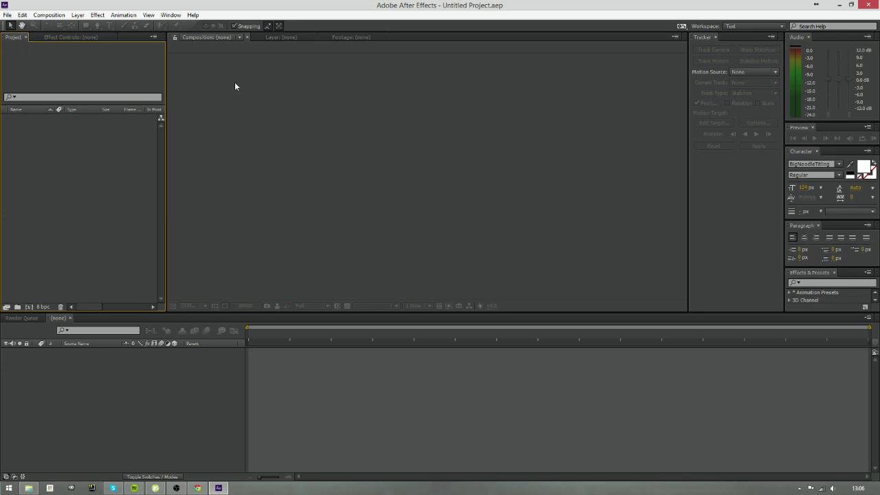
# Step: Create a new 2560×1440 composition at 20 fps with a 200-frame duration
pyautogui.click(56, 14)
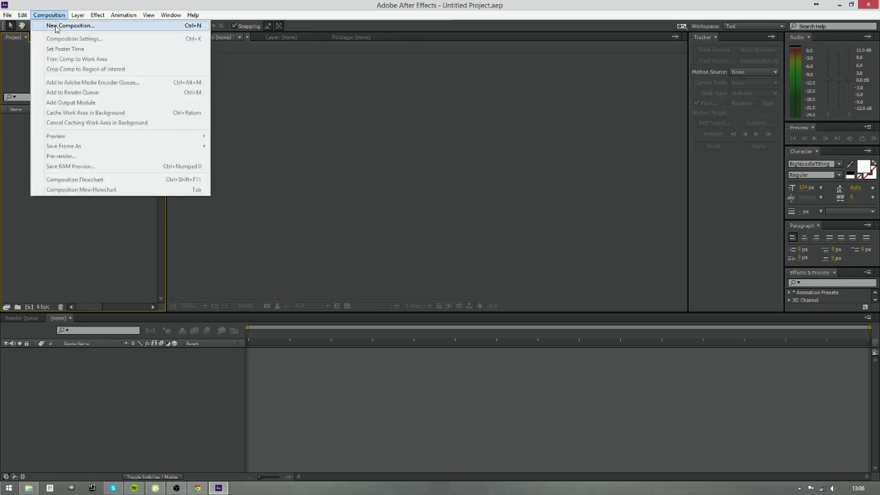
pyautogui.click(55, 26)
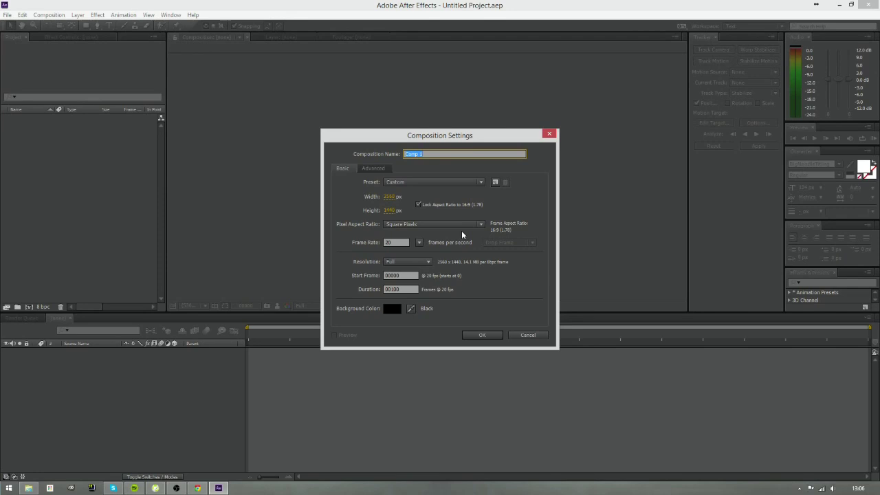
pyautogui.click(388, 242)
pyautogui.click(435, 243)
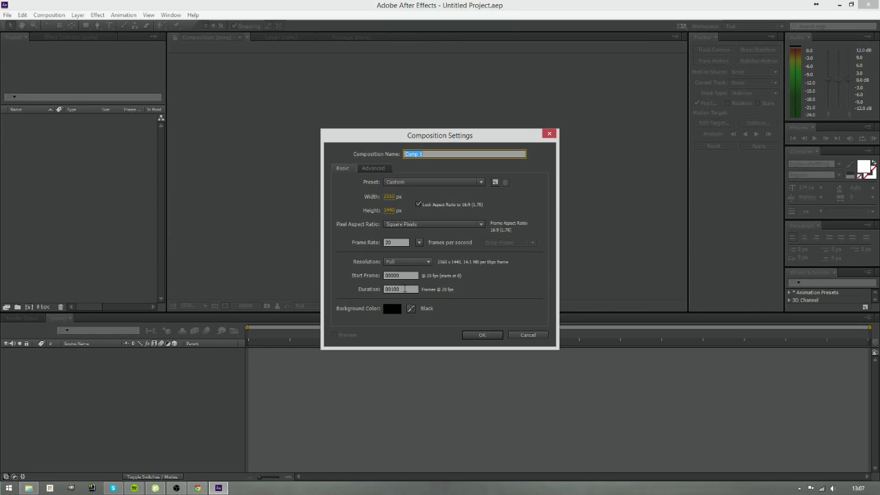
pyautogui.moveTo(402, 290); pyautogui.dragTo(392, 290)
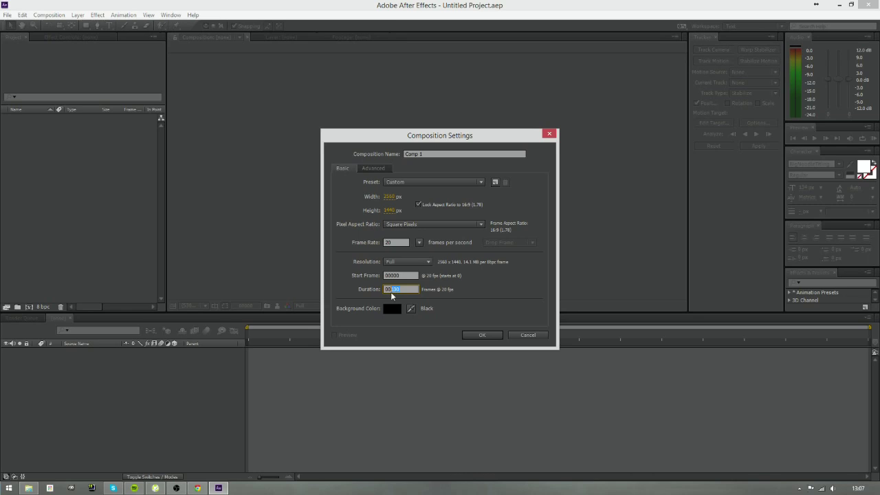
pyautogui.write('200')
pyautogui.click(464, 291)
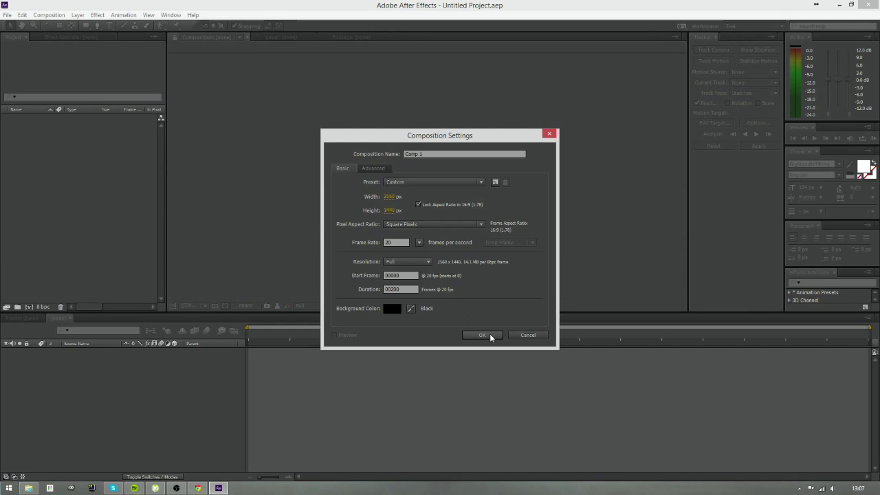
pyautogui.click(482, 336)
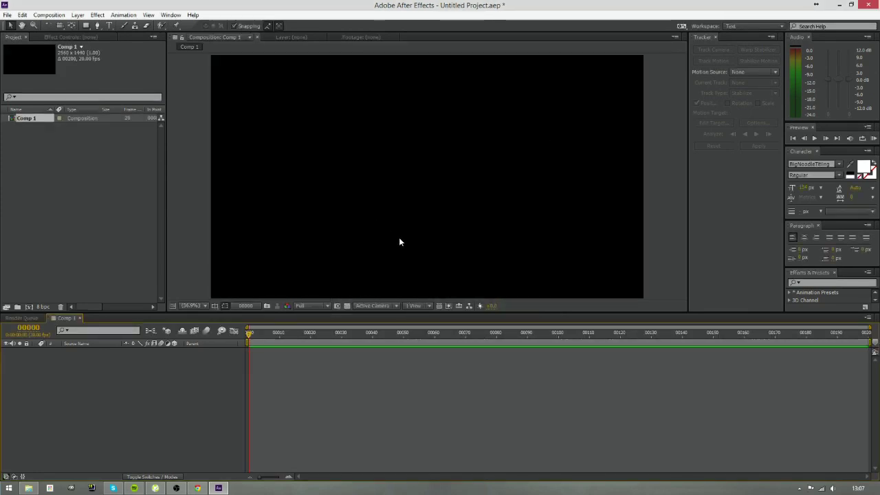
# Step: Import Youtube-Banner-Template-(2014) from the Animated Banner Tutorial folder and add it to Comp 1
pyautogui.click(29, 488)
pyautogui.doubleClick(429, 200)
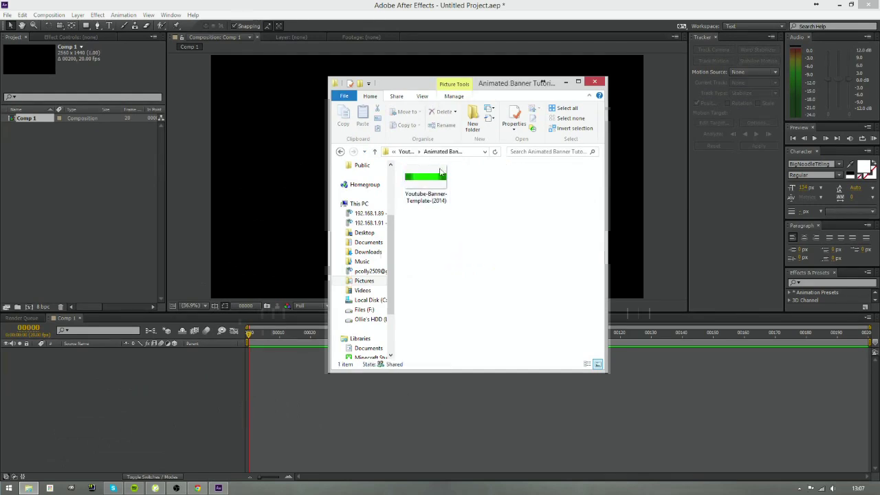
pyautogui.click(441, 194)
pyautogui.moveTo(441, 194); pyautogui.dragTo(103, 191)
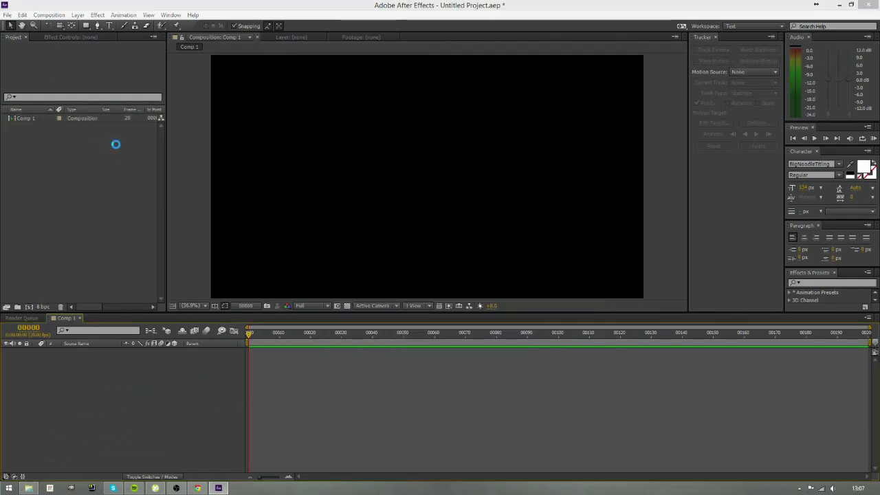
pyautogui.moveTo(40, 129); pyautogui.dragTo(242, 375)
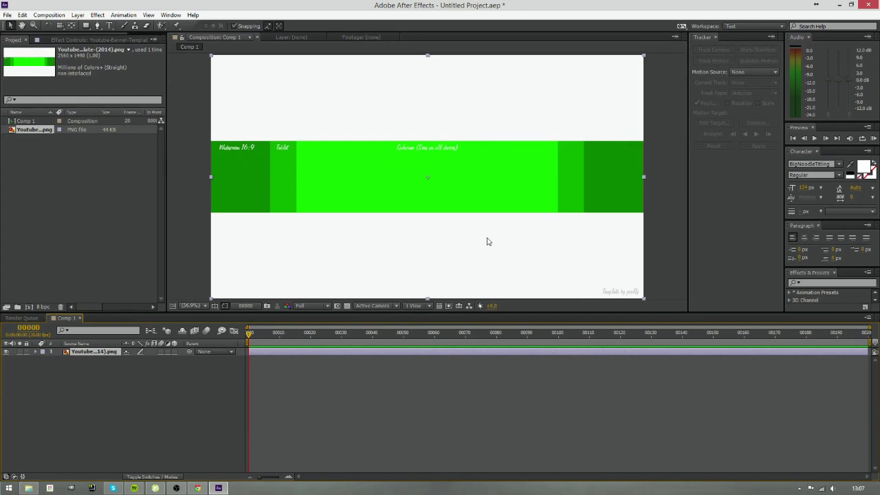
# Step: Lower the banner template layer's Transform opacity to about 44% so it appears dimmed
pyautogui.click(661, 131)
pyautogui.click(477, 107)
pyautogui.click(112, 353)
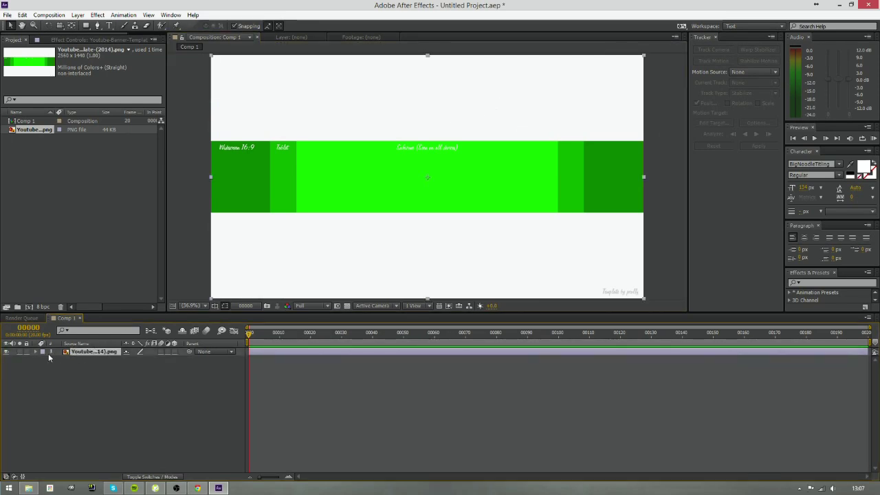
pyautogui.click(35, 352)
pyautogui.click(43, 360)
pyautogui.moveTo(130, 398); pyautogui.dragTo(100, 398)
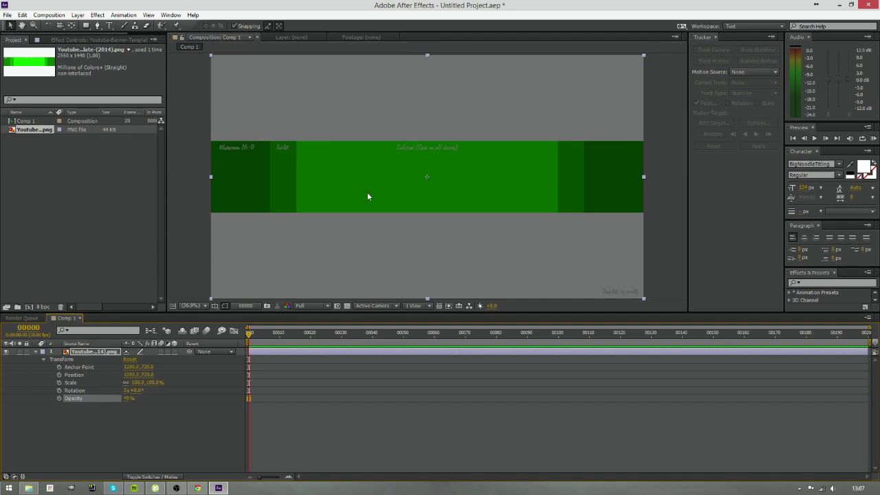
pyautogui.click(35, 352)
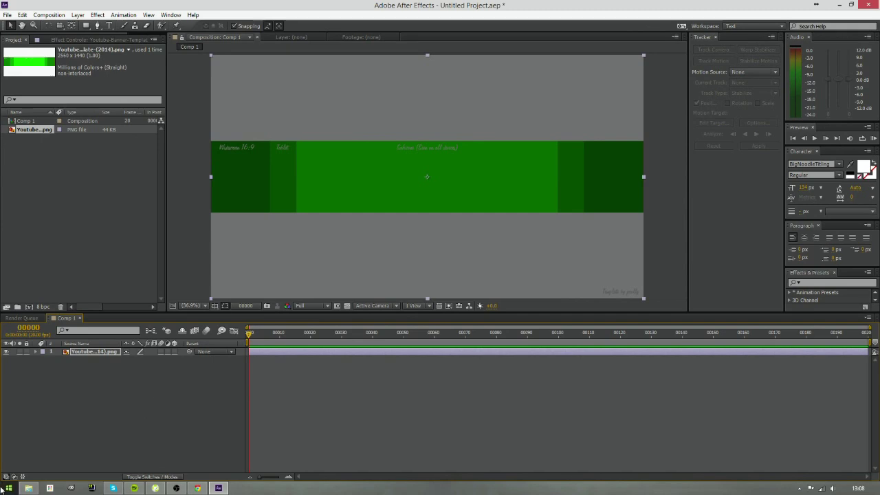
# Step: Browse to the Art 2014 folder and preview the Organic Triangles banner image
pyautogui.click(28, 488)
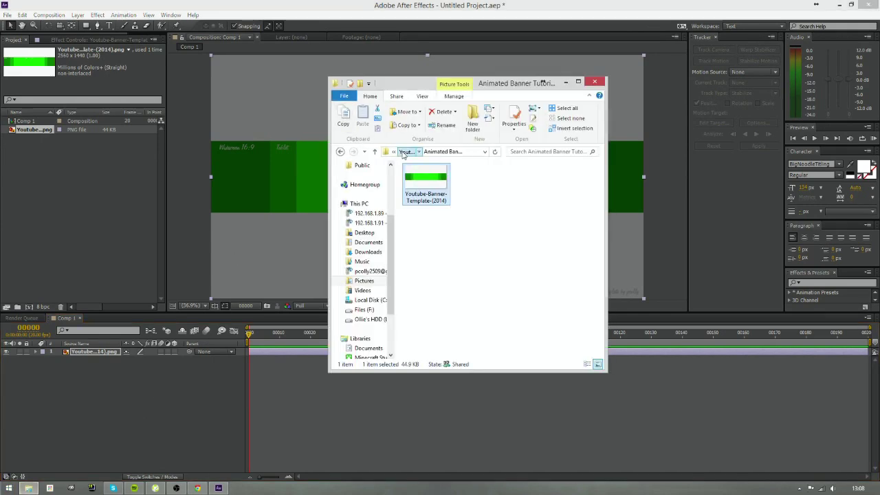
pyautogui.click(406, 151)
pyautogui.doubleClick(490, 184)
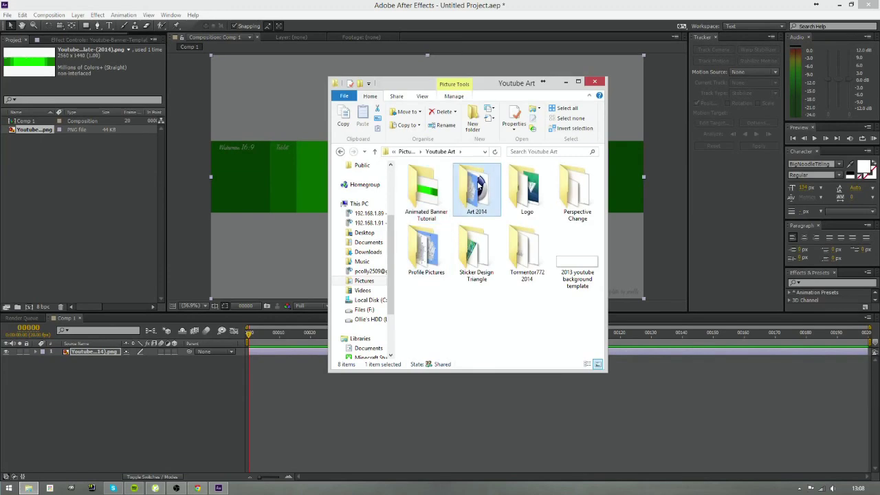
pyautogui.click(577, 263)
pyautogui.doubleClick(577, 262)
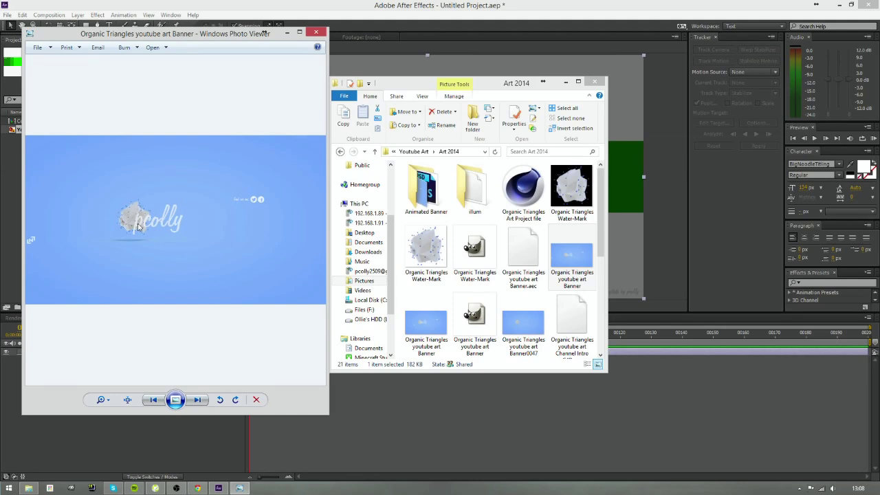
pyautogui.click(317, 34)
# Step: Import the Organic Triangles animated banner AVI and place it below the template in Comp 1
pyautogui.doubleClick(425, 185)
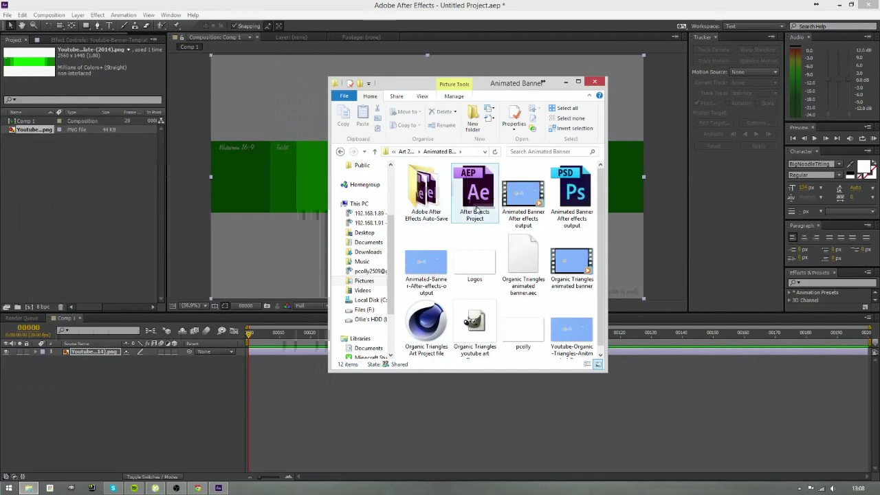
pyautogui.scroll(-1, 543, 206)
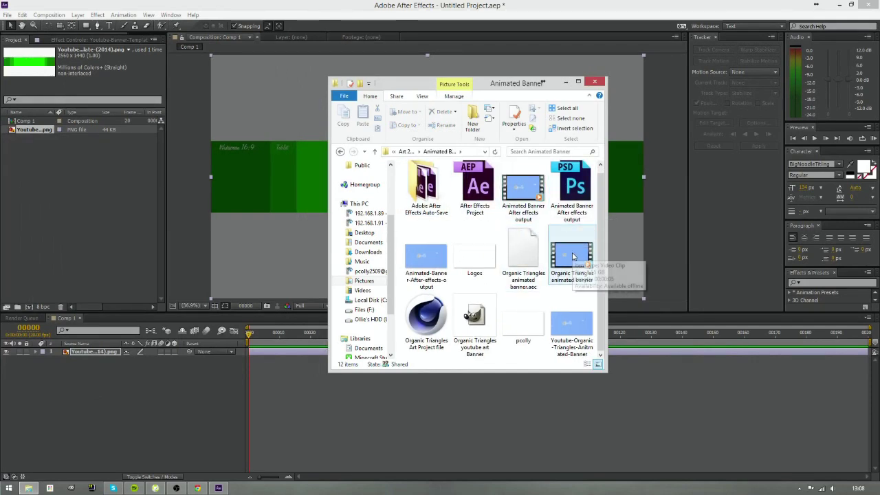
pyautogui.moveTo(568, 256); pyautogui.dragTo(107, 212)
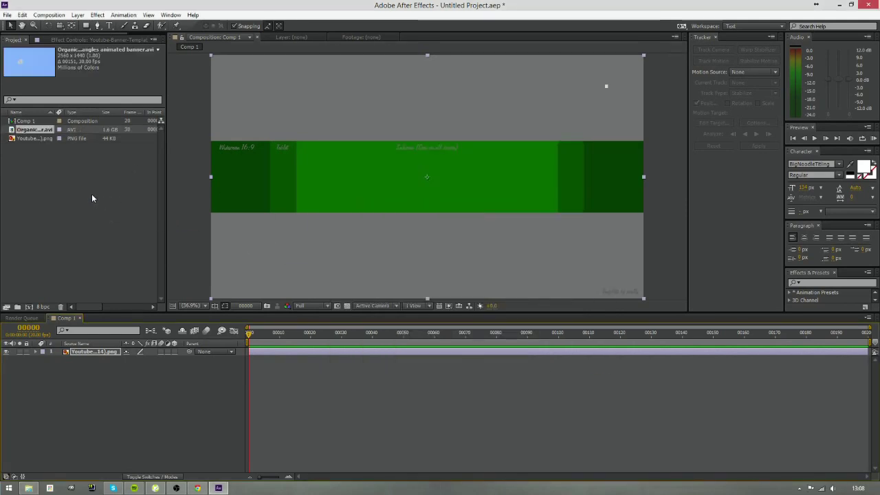
pyautogui.moveTo(39, 131); pyautogui.dragTo(238, 366)
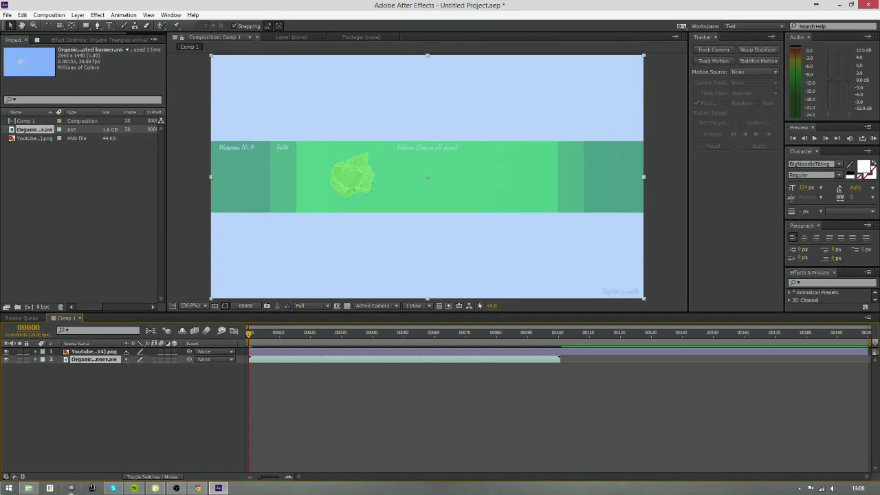
# Step: Import Logos.png from the Animated Banner folder and add it as a layer in Comp 1
pyautogui.click(28, 488)
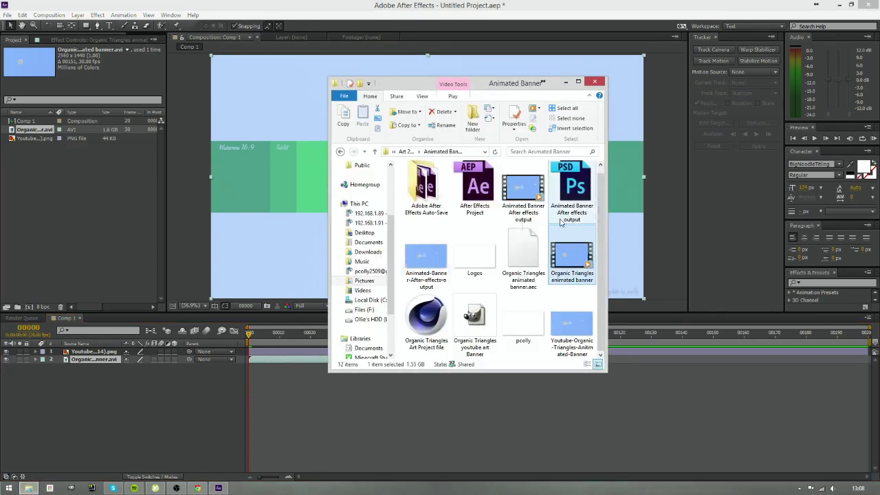
pyautogui.moveTo(491, 260); pyautogui.dragTo(119, 194)
pyautogui.moveTo(54, 131); pyautogui.dragTo(246, 357)
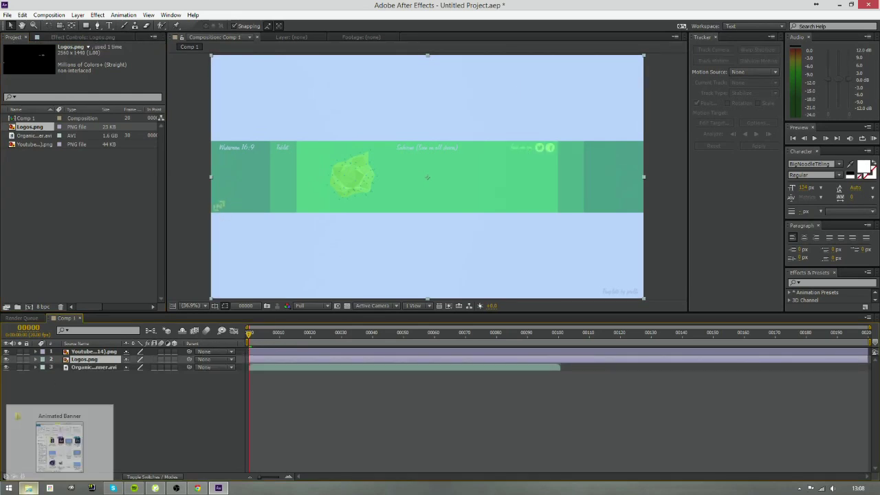
# Step: Import pcolly.png, add it to Comp 1, and nudge the wordmark slightly up and left
pyautogui.click(28, 487)
pyautogui.moveTo(533, 309); pyautogui.dragTo(251, 359)
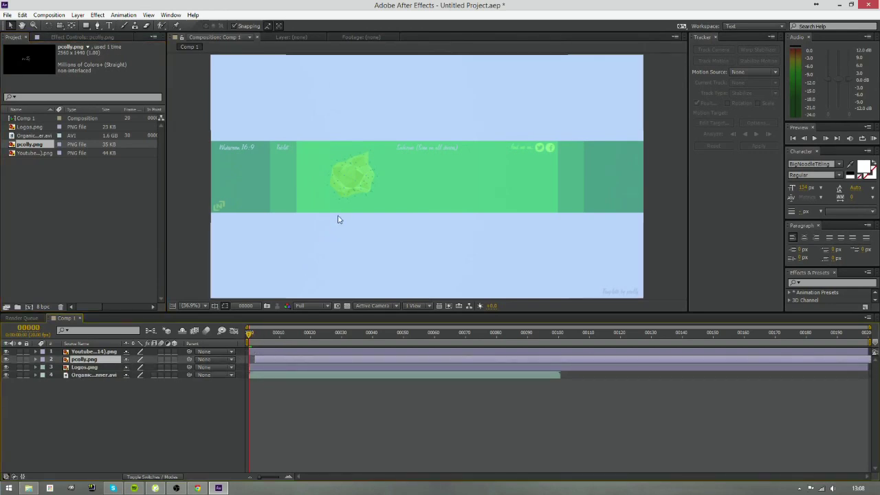
pyautogui.click(258, 358)
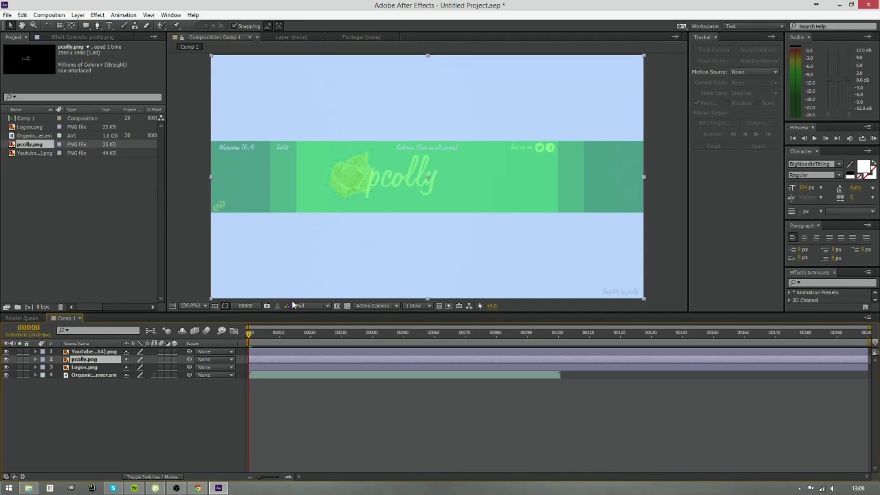
pyautogui.moveTo(423, 247)
pyautogui.mouseDown()
pyautogui.moveTo(412, 237)
pyautogui.moveTo(414, 245)
pyautogui.mouseUp()
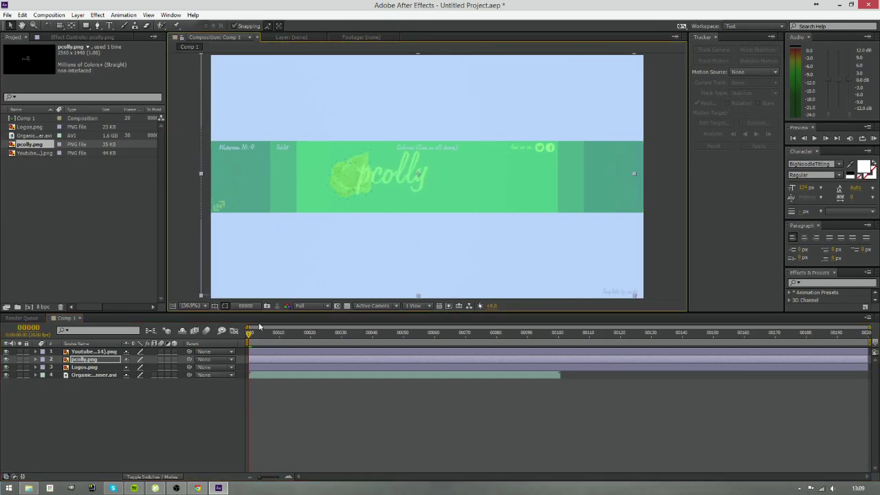
# Step: Scrub the opening frames back to frame 71 to check the logo beside the pcolly wordmark
pyautogui.moveTo(251, 335); pyautogui.dragTo(497, 354)
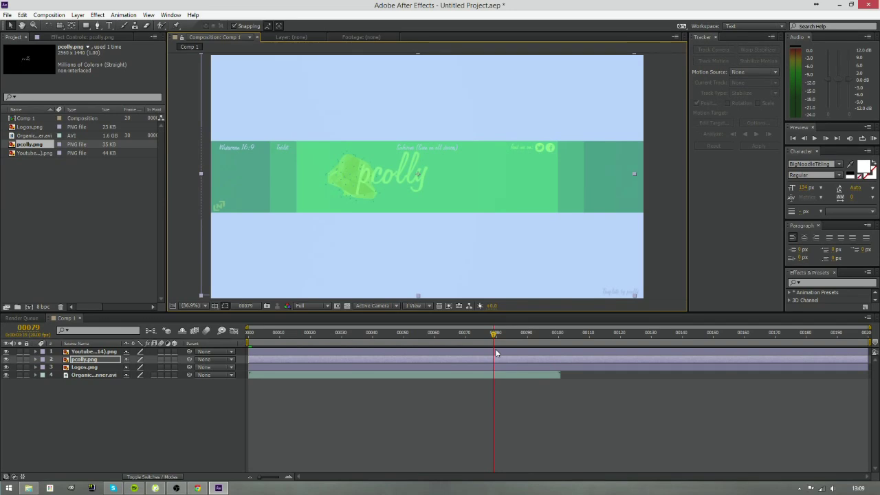
pyautogui.moveTo(496, 354); pyautogui.dragTo(468, 353)
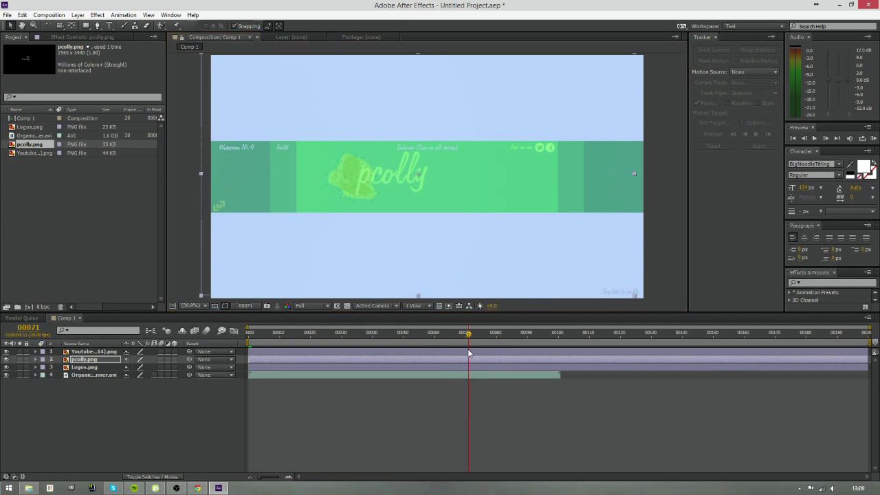
pyautogui.click(197, 488)
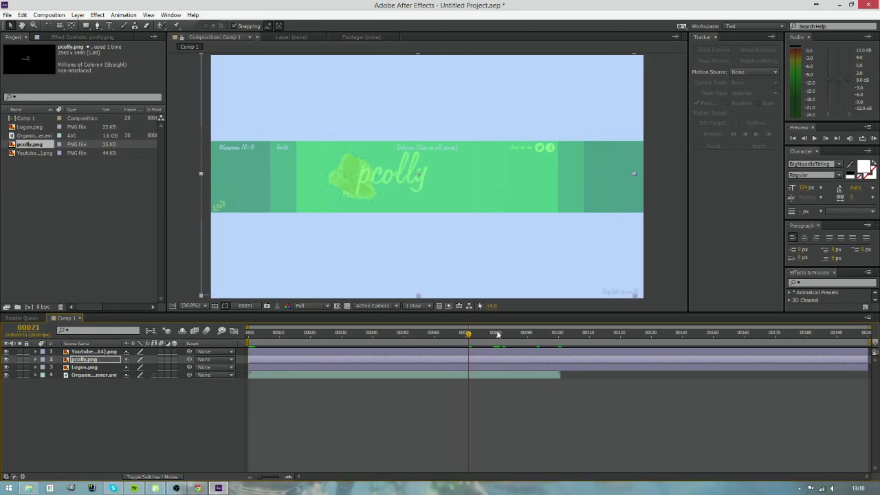
# Step: Trim the template, pcolly and Logos layers and the work area to end at frame 100
pyautogui.moveTo(469, 335); pyautogui.dragTo(557, 340)
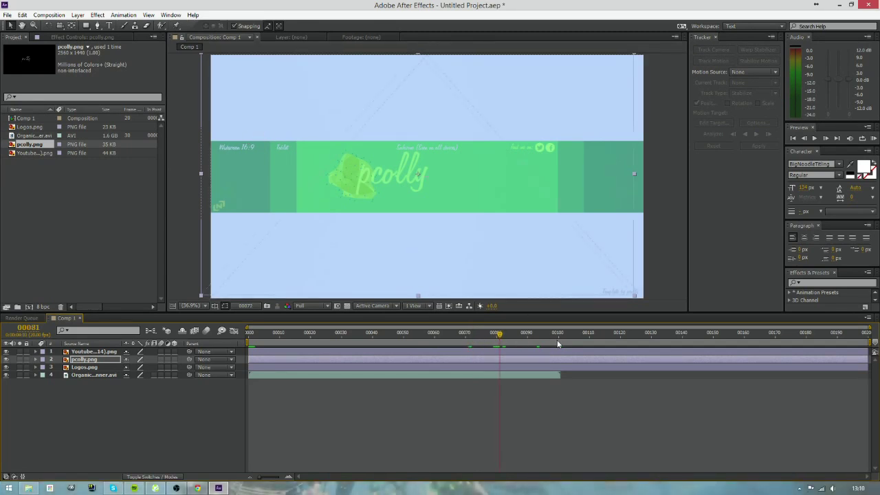
pyautogui.click(863, 351)
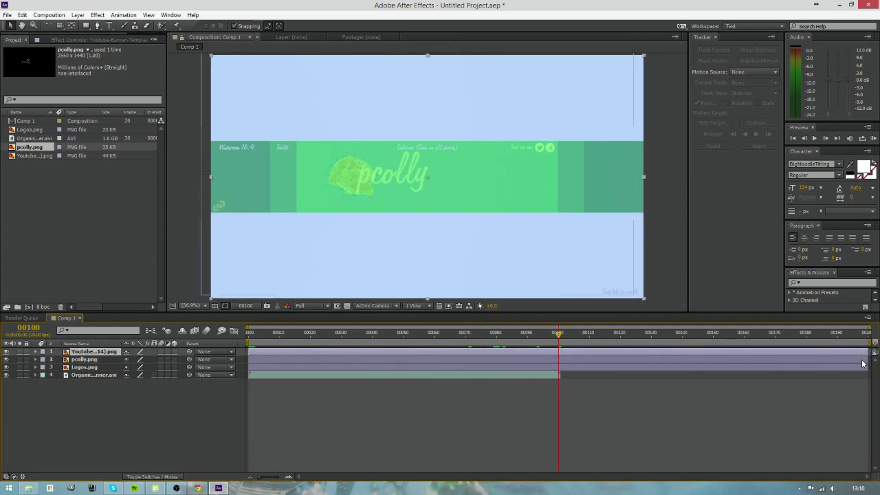
pyautogui.keyDown('shift'); pyautogui.click(863, 367); pyautogui.keyUp('shift')
pyautogui.moveTo(867, 358); pyautogui.dragTo(559, 358)
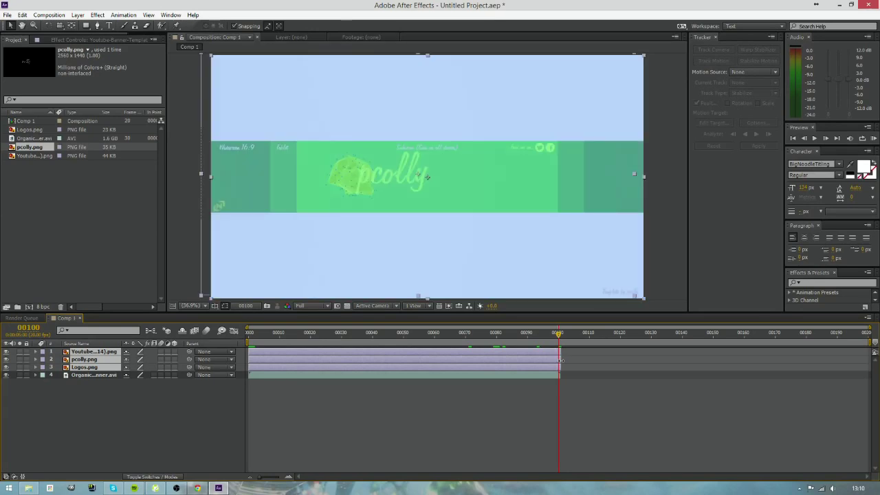
pyautogui.moveTo(869, 342); pyautogui.dragTo(563, 358)
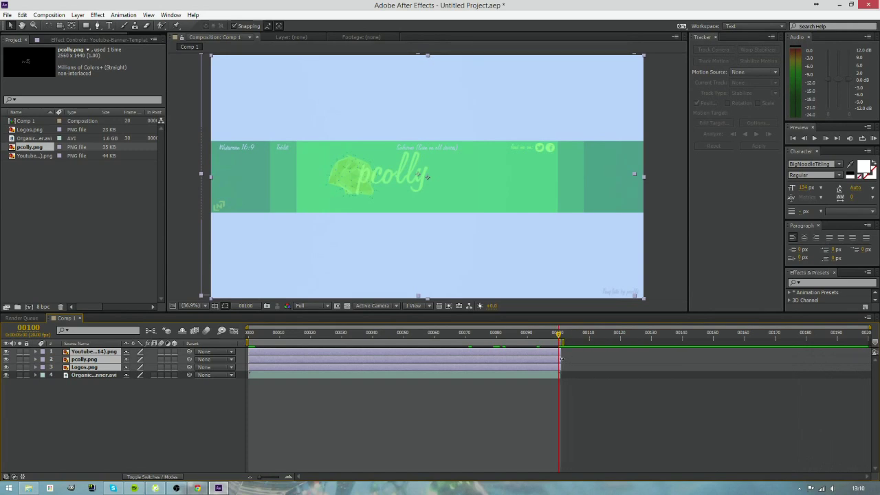
# Step: Preview the work area and hide the banner template layer
pyautogui.press('space')
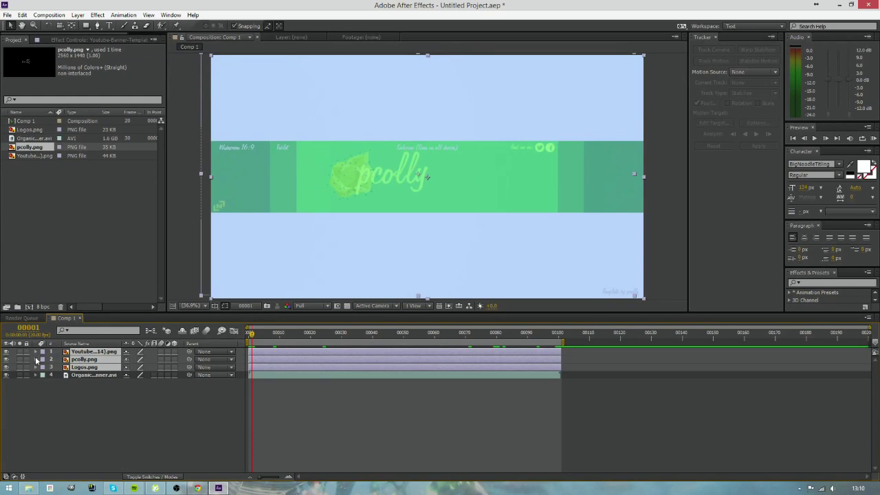
pyautogui.click(108, 393)
pyautogui.click(6, 352)
pyautogui.click(6, 352)
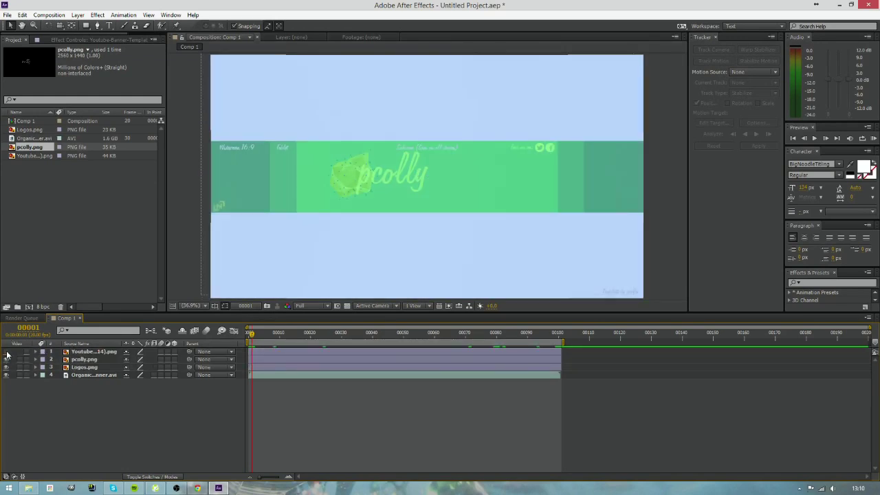
pyautogui.click(6, 352)
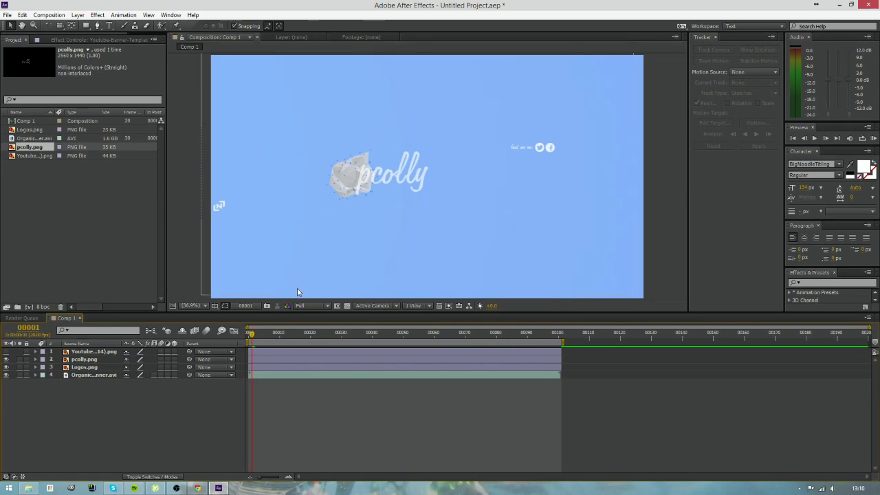
pyautogui.moveTo(253, 334); pyautogui.dragTo(229, 356)
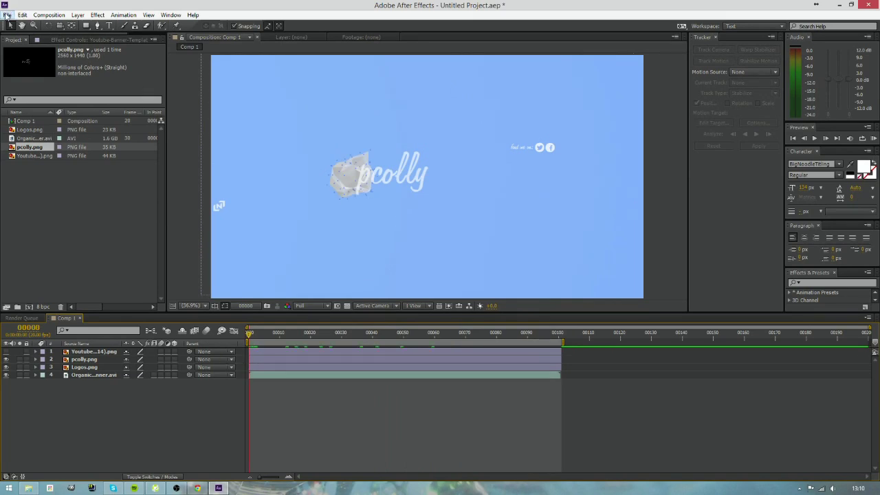
# Step: Add Comp 1 to the render queue with Best Settings and bring up its Lossless output module
pyautogui.click(7, 14)
pyautogui.moveTo(31, 156)
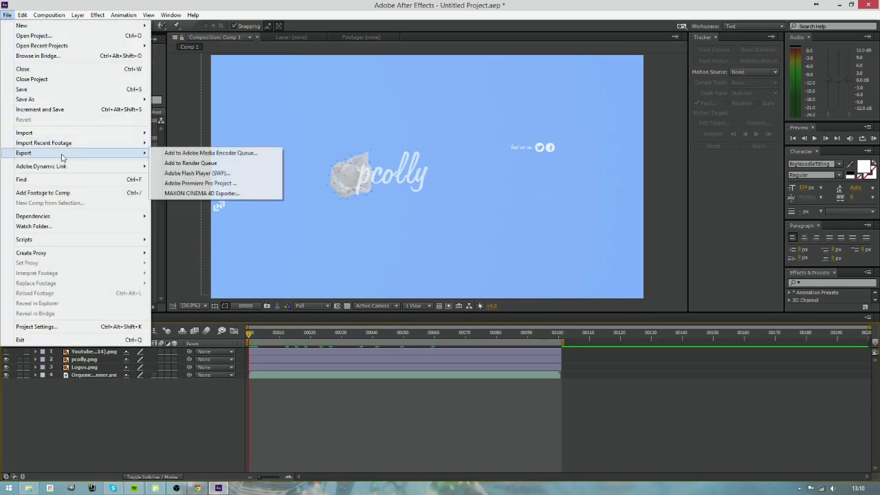
pyautogui.click(192, 164)
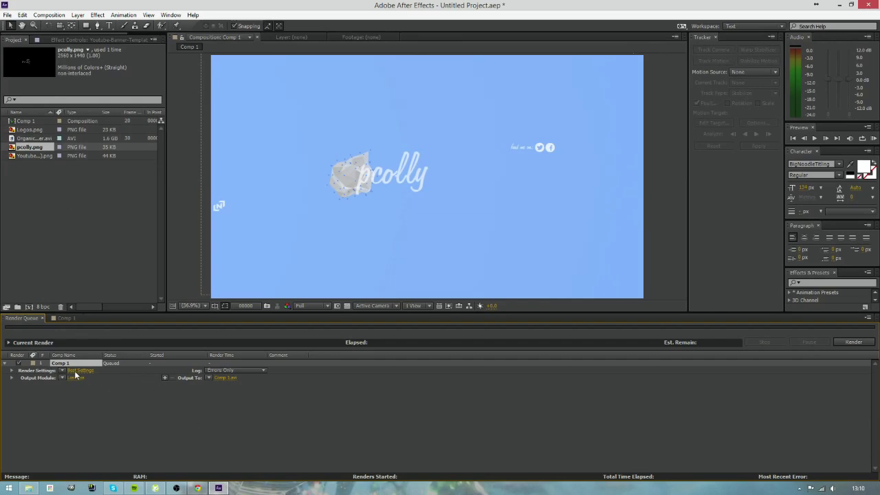
pyautogui.click(76, 371)
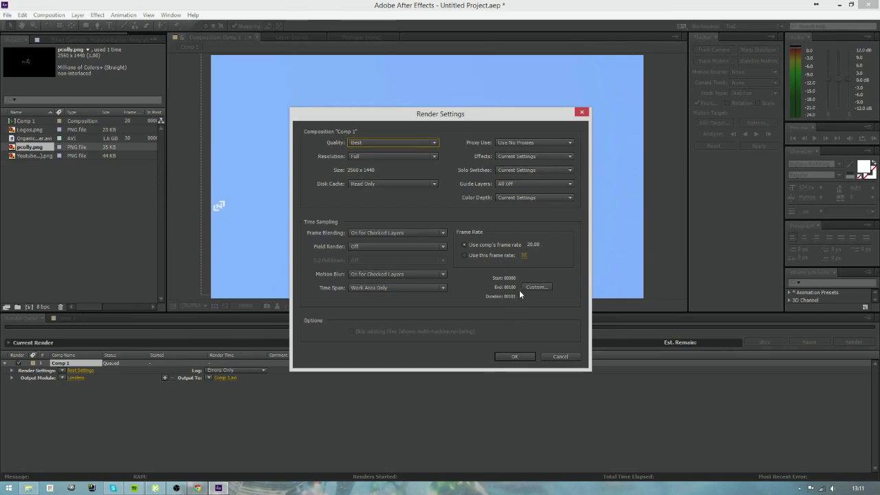
pyautogui.click(515, 356)
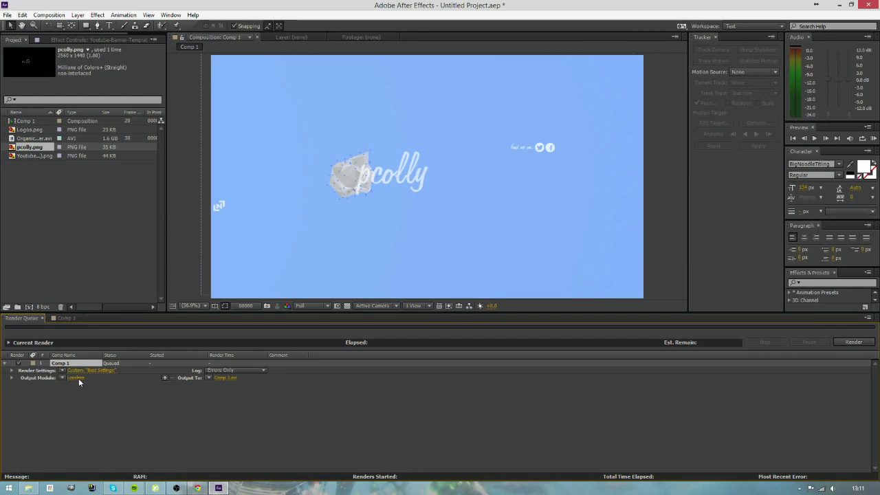
pyautogui.click(76, 378)
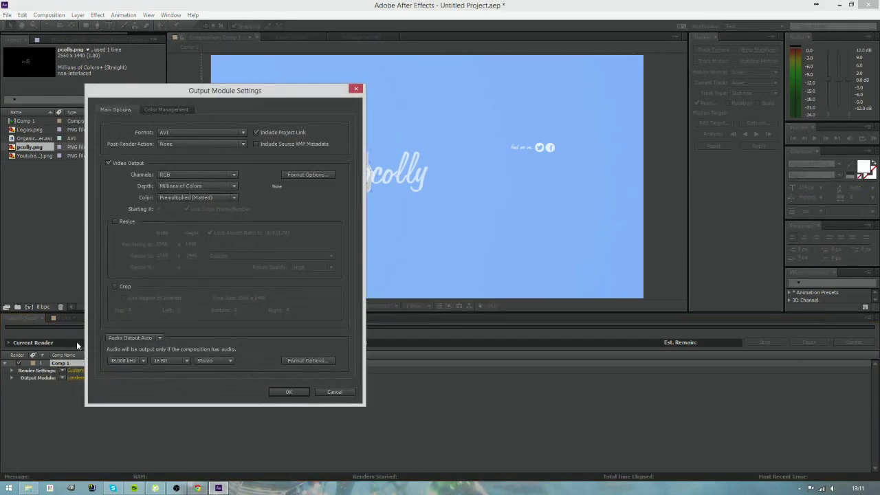
# Step: Set the output module to QuickTime format with RGB + Alpha channels
pyautogui.click(175, 131)
pyautogui.click(186, 255)
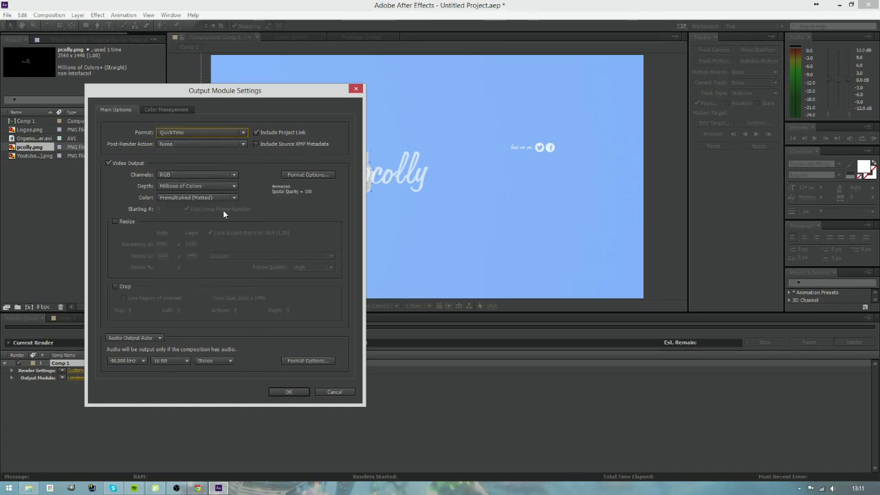
pyautogui.click(186, 174)
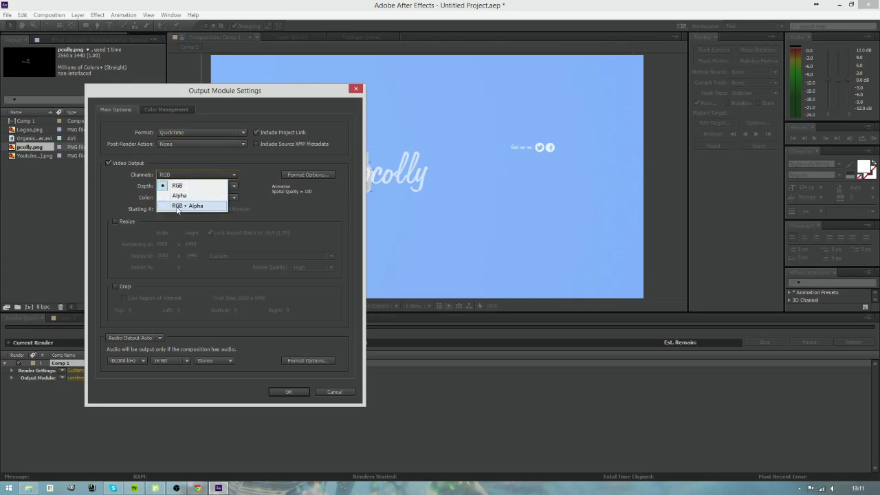
pyautogui.click(200, 206)
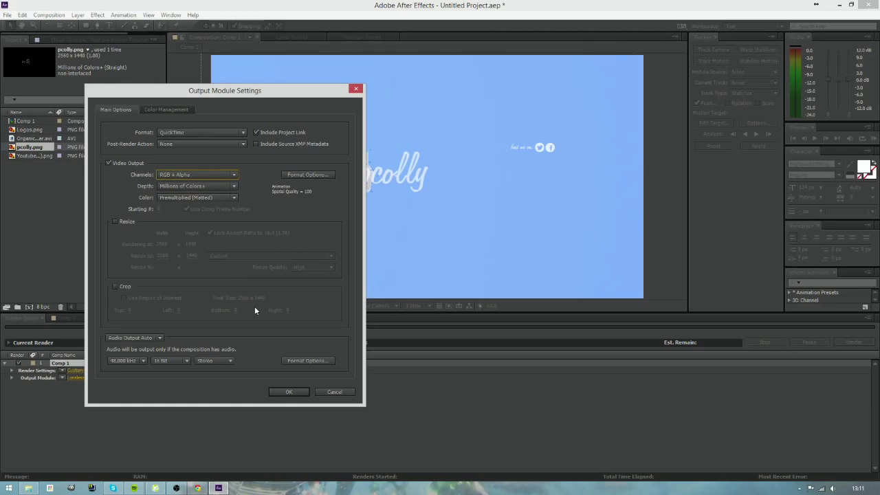
pyautogui.click(289, 390)
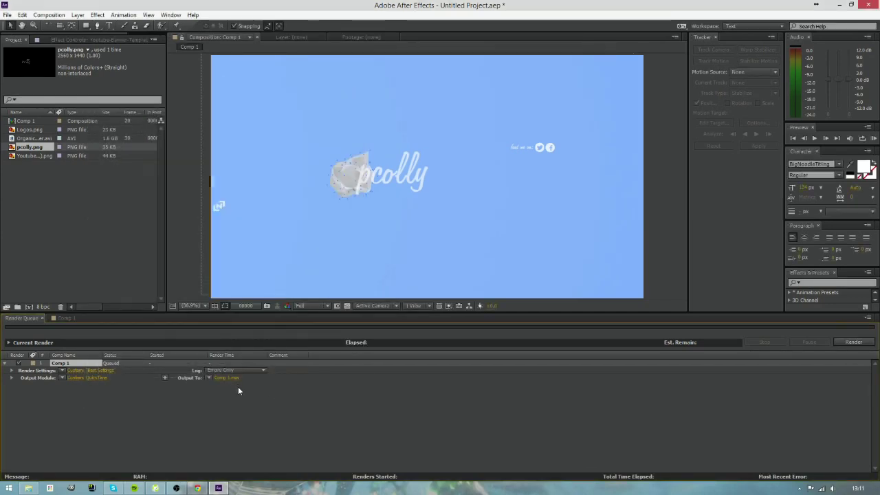
# Step: Set the render output to Tutorial.mov in the Animated Banner Tutorial folder
pyautogui.click(222, 377)
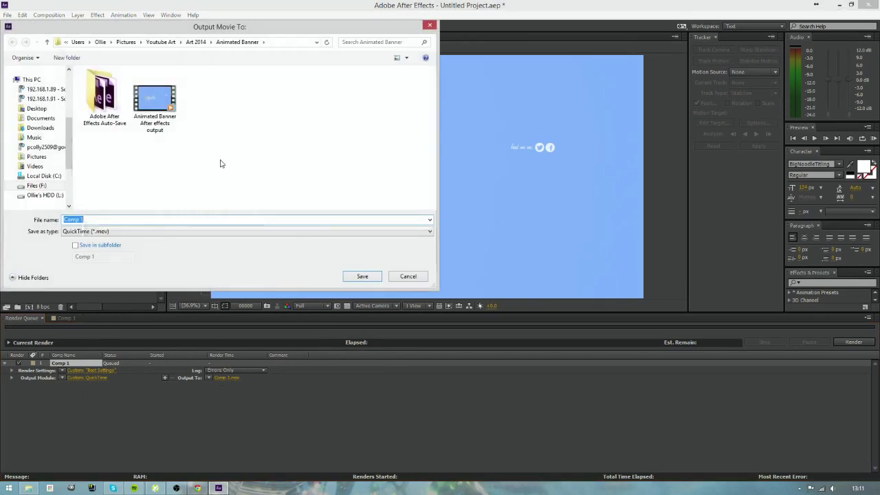
pyautogui.click(161, 42)
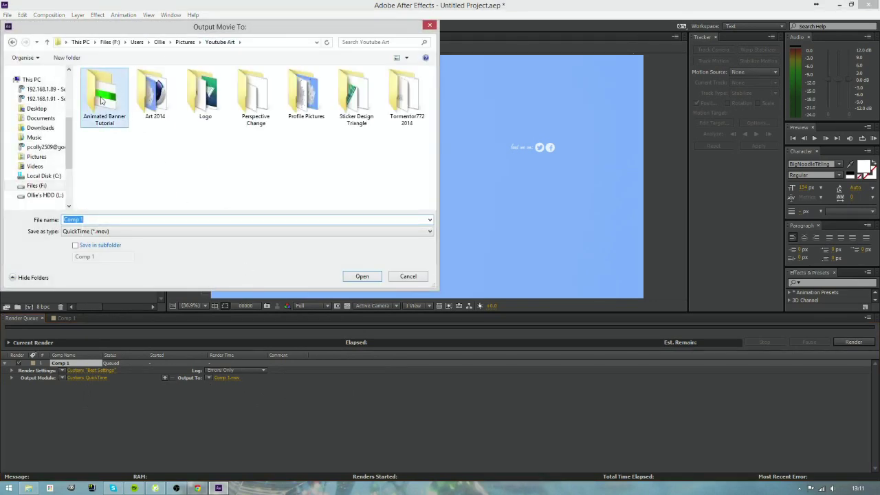
pyautogui.doubleClick(101, 100)
pyautogui.click(118, 220)
pyautogui.write('Tut')
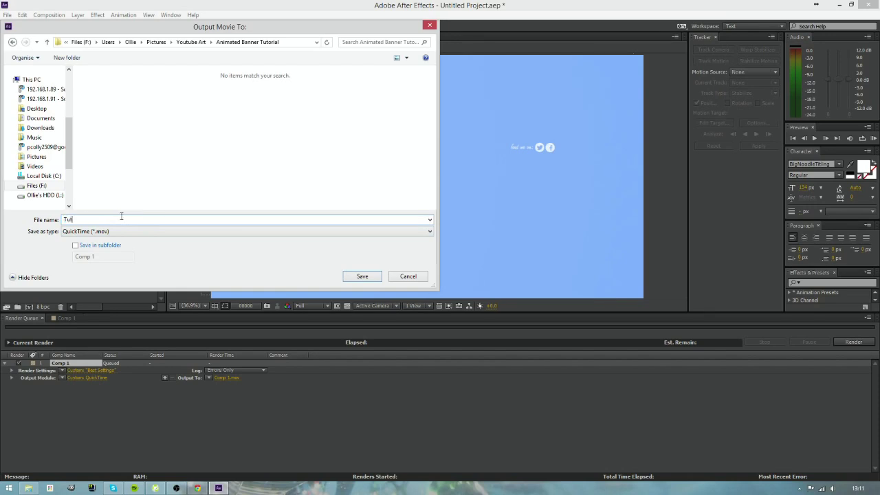
pyautogui.write('orial')
pyautogui.click(363, 276)
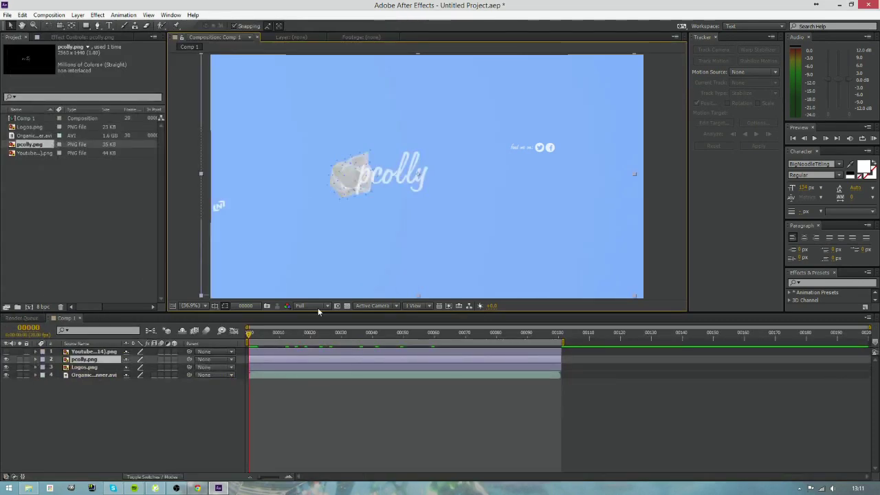
pyautogui.click(24, 319)
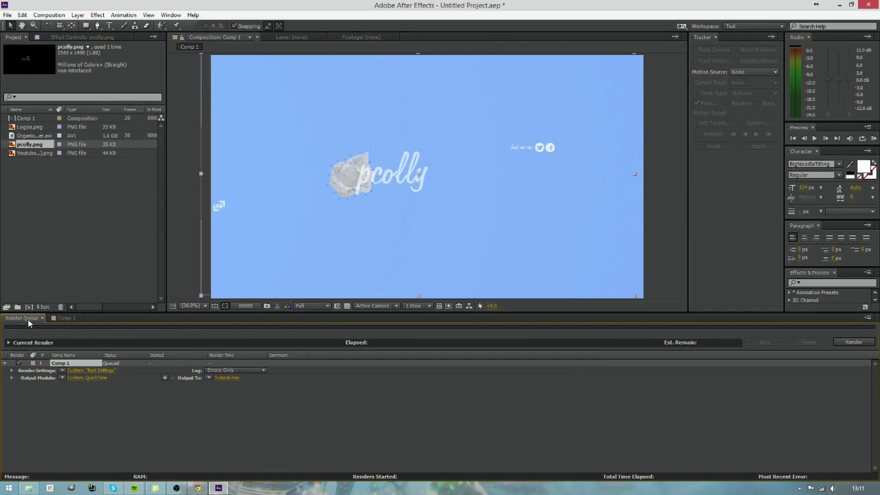
# Step: Start rendering Comp 1 to the Tutorial QuickTime movie from the Render Queue
pyautogui.click(853, 343)
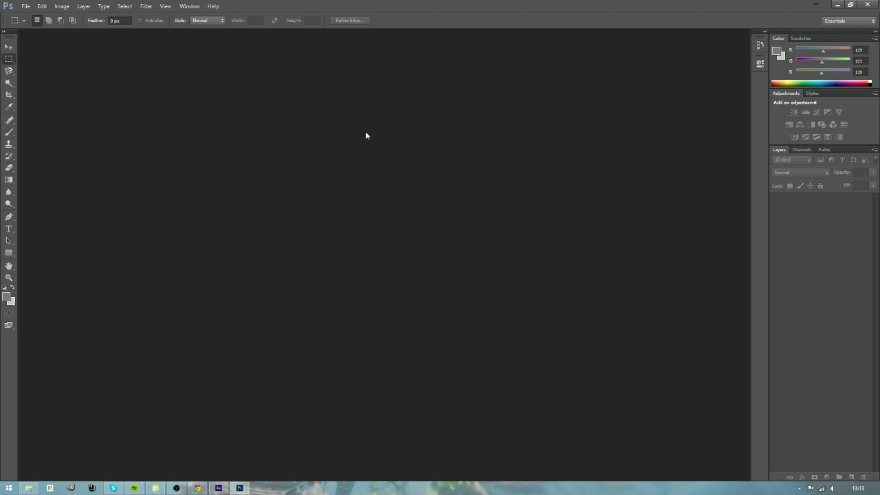
# Step: Open the rendered Tutorial movie from Youtube Art > Animated Banner Tutorial in Photoshop
pyautogui.click(24, 7)
pyautogui.click(30, 23)
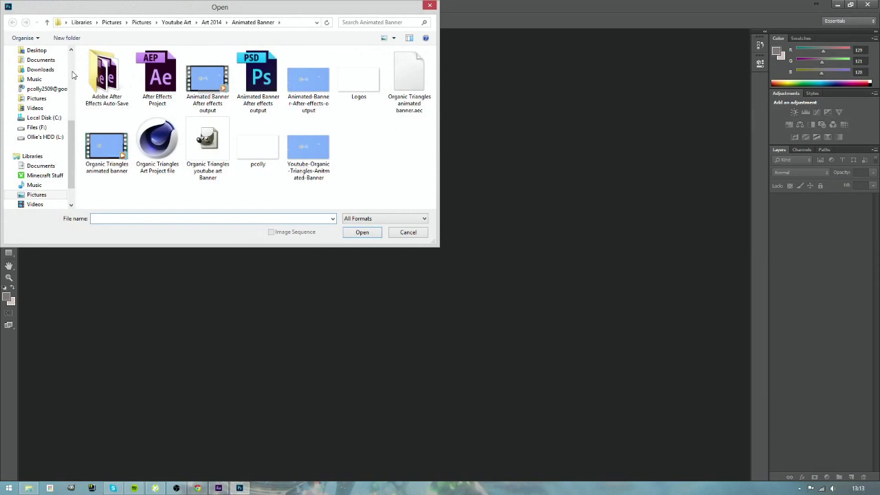
pyautogui.click(211, 22)
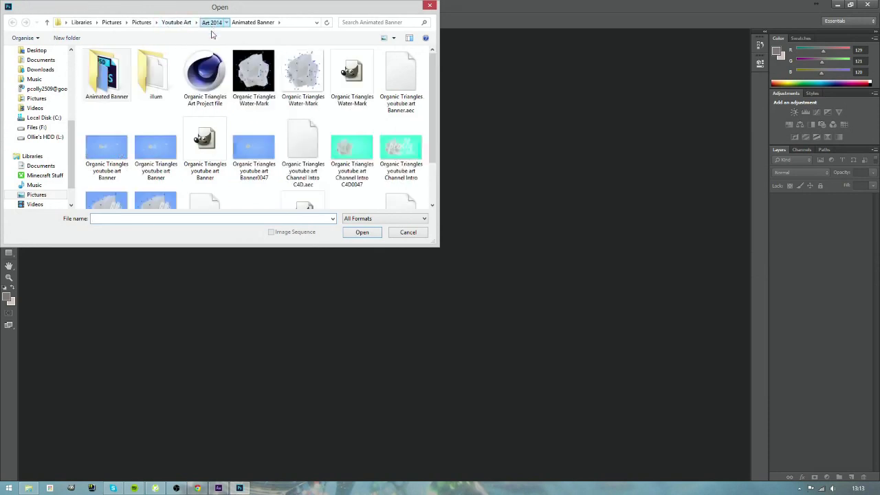
pyautogui.click(177, 22)
pyautogui.doubleClick(112, 87)
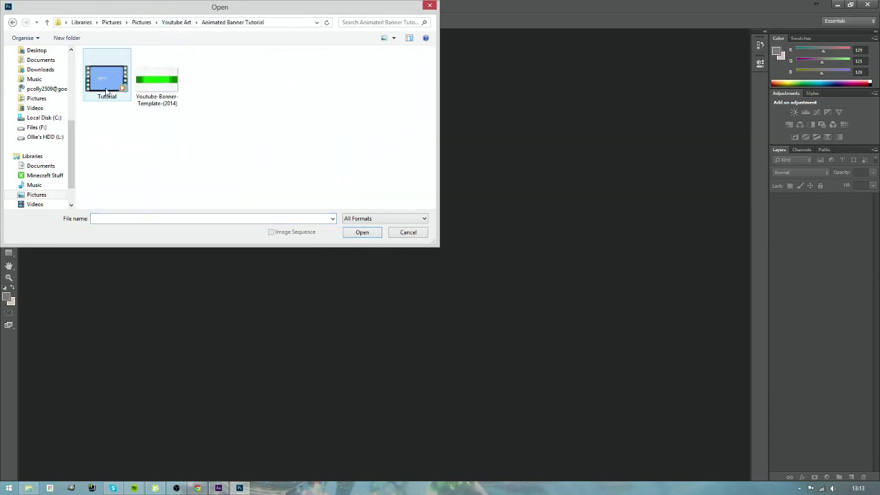
pyautogui.click(114, 88)
pyautogui.click(362, 234)
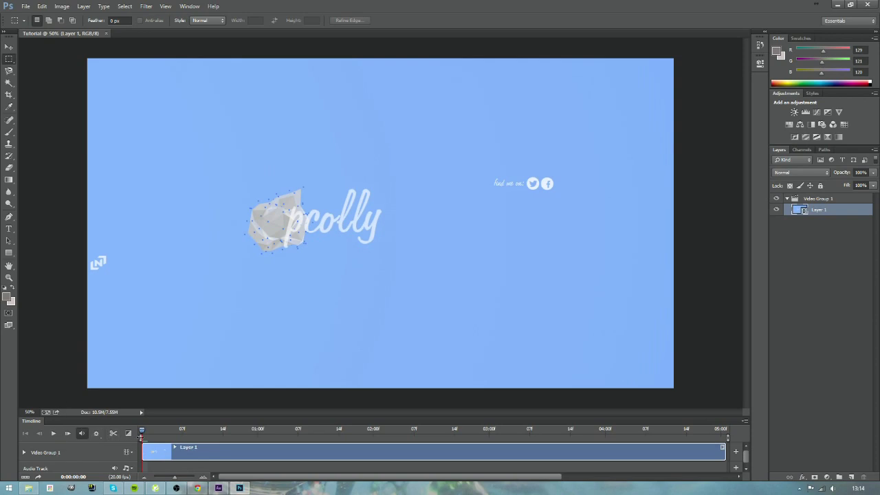
# Step: Preview the clip at 02:00 and 02:07, then trim Layer 1's end to about two seconds
pyautogui.press('space')
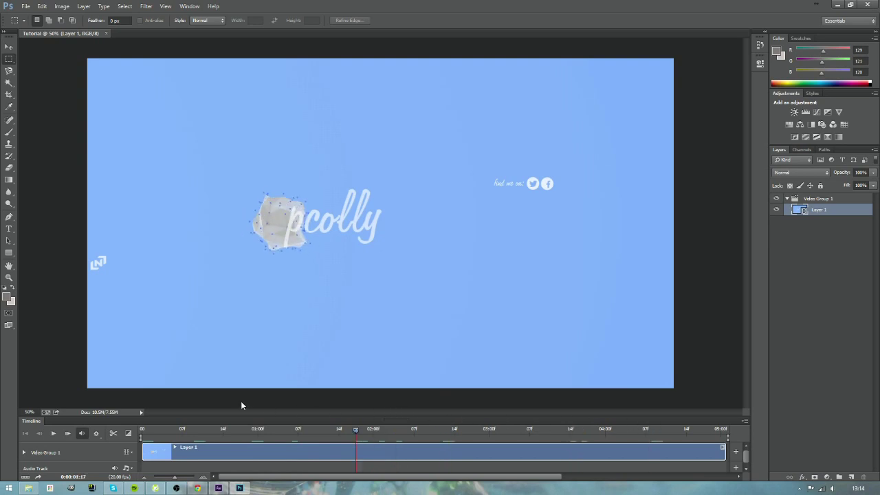
pyautogui.click(141, 433)
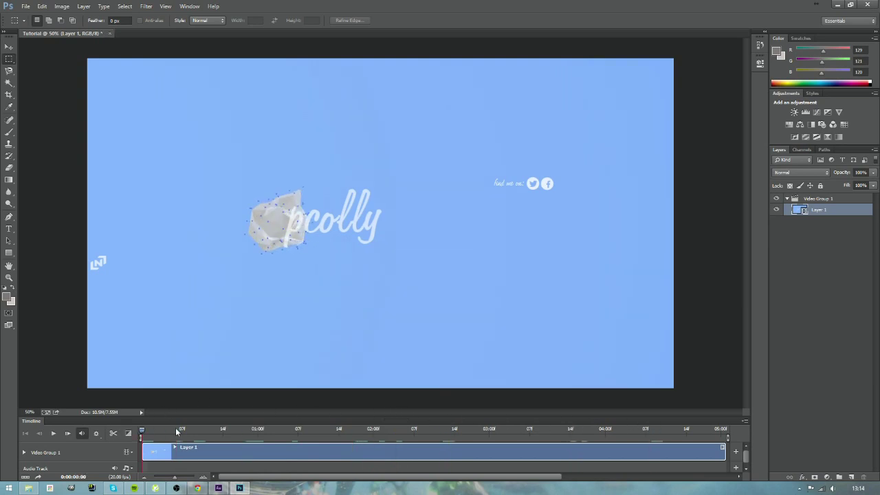
pyautogui.click(374, 439)
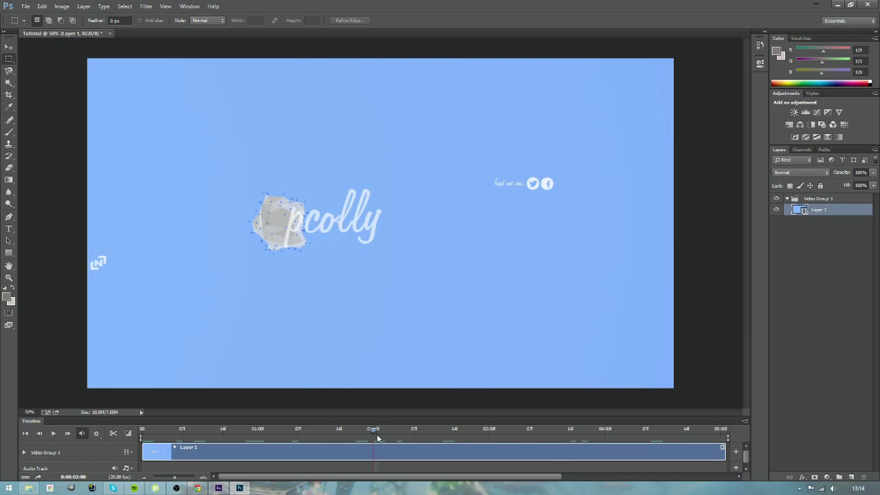
pyautogui.click(412, 431)
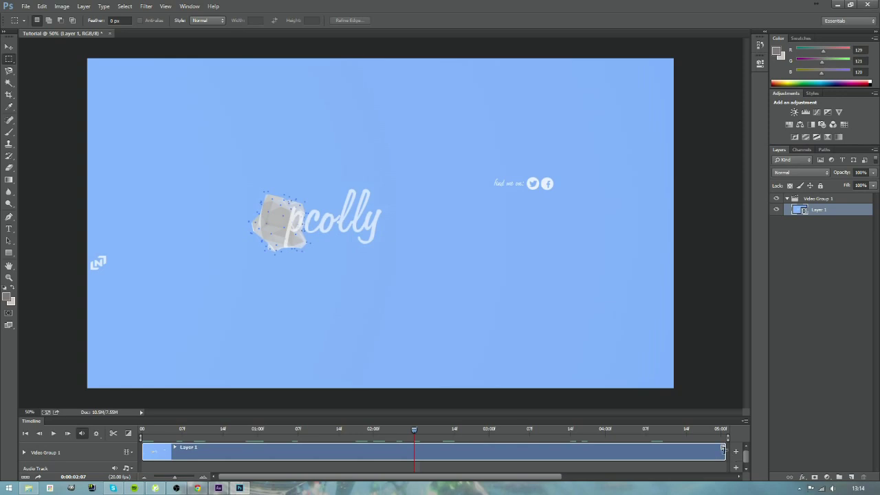
pyautogui.moveTo(722, 448); pyautogui.dragTo(143, 440)
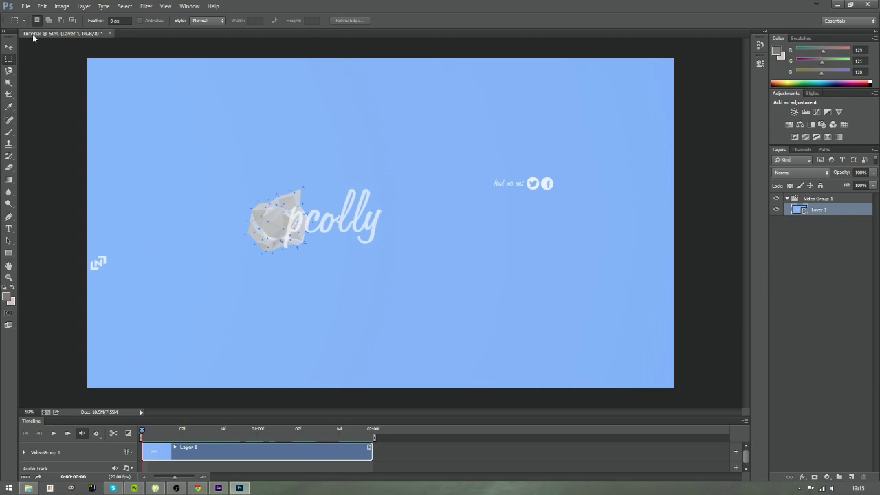
# Step: Open Save for Web and zoom the preview out to 25% to show the whole banner
pyautogui.click(24, 8)
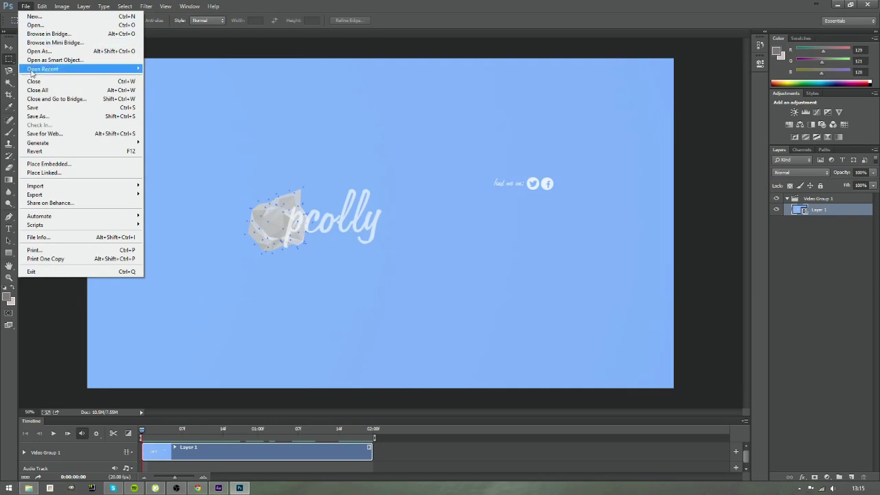
pyautogui.click(43, 135)
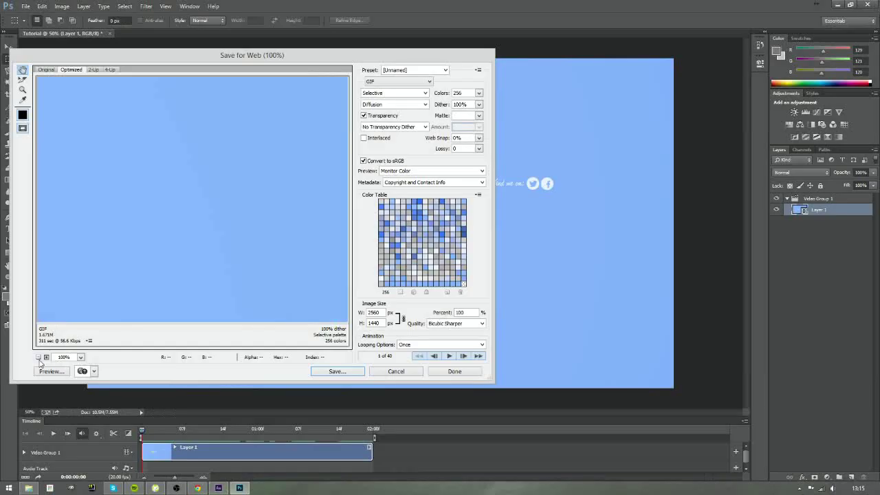
pyautogui.click(39, 358)
pyautogui.click(39, 357)
pyautogui.click(38, 358)
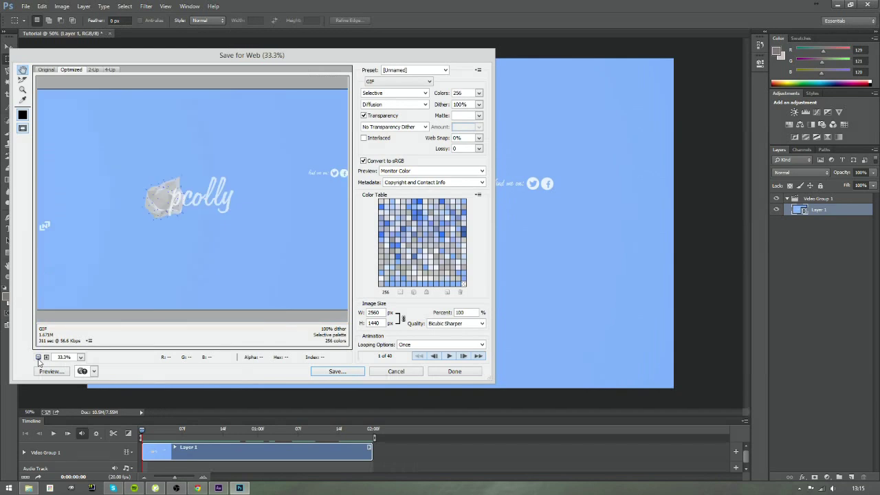
pyautogui.click(38, 358)
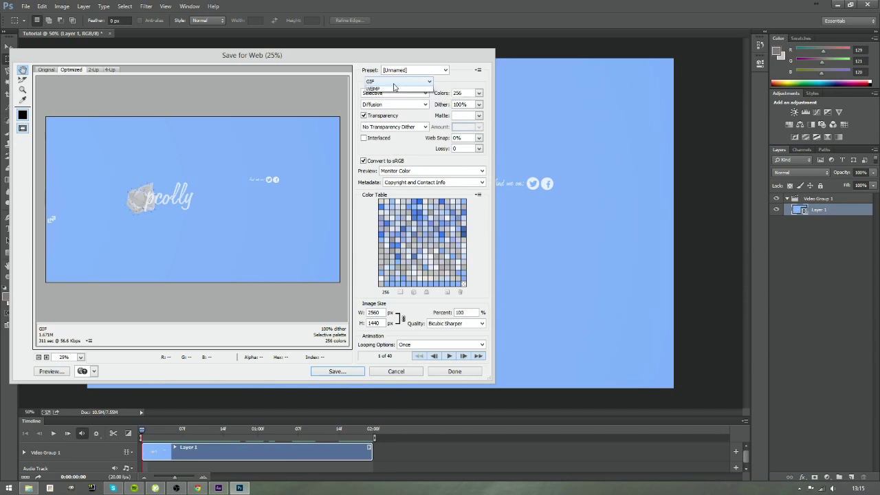
# Step: Confirm GIF as the output file format
pyautogui.click(406, 83)
pyautogui.click(377, 88)
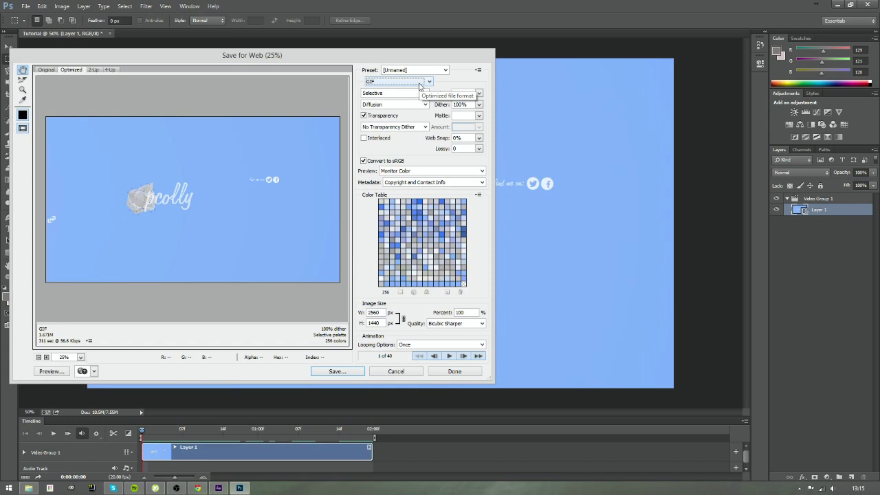
pyautogui.click(395, 83)
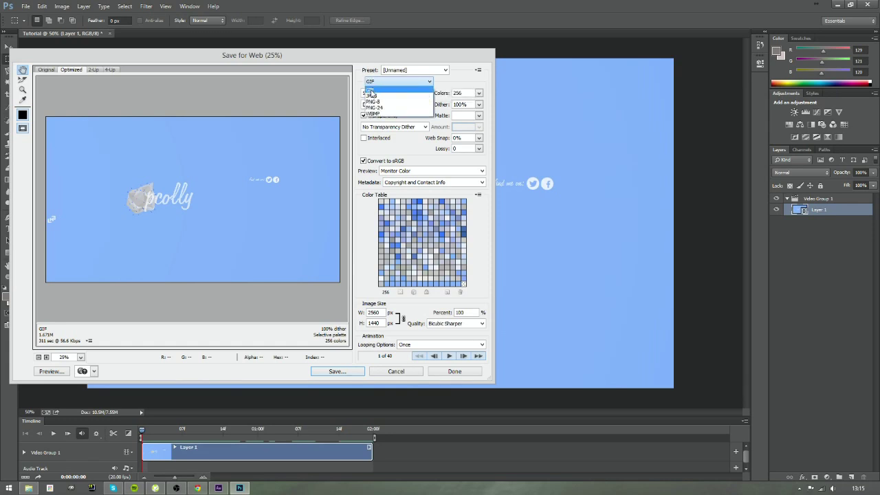
pyautogui.click(371, 90)
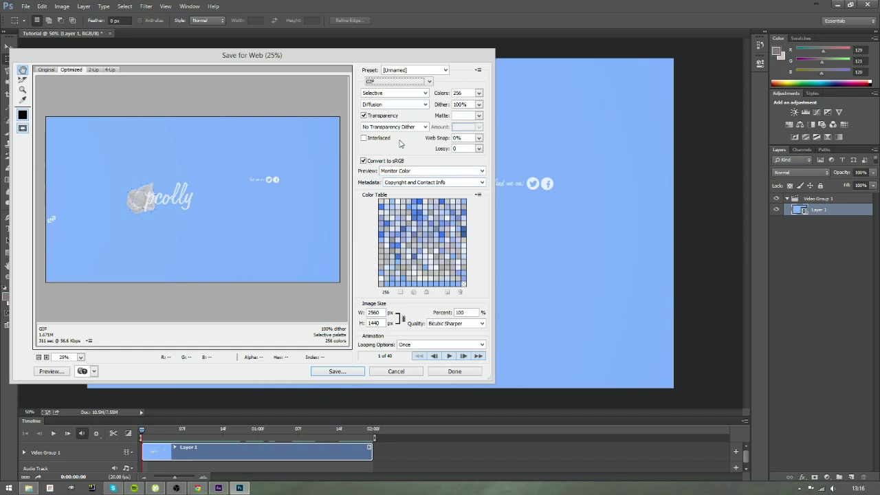
pyautogui.click(478, 93)
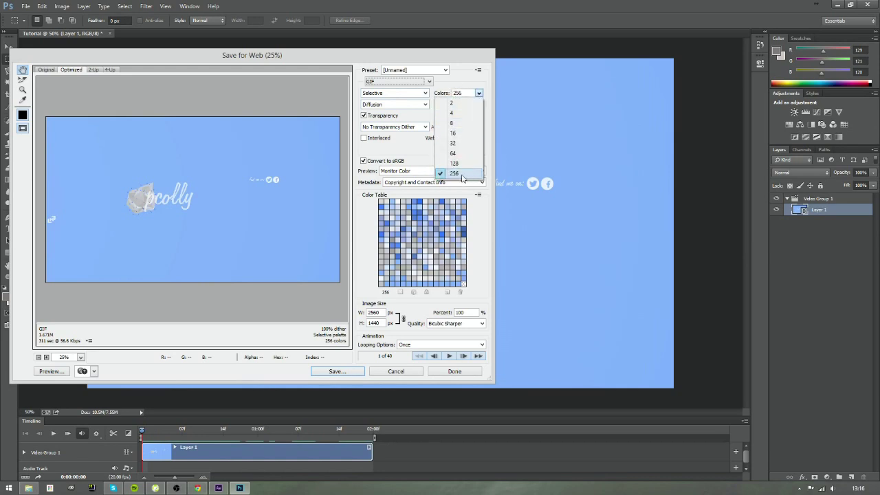
pyautogui.click(462, 176)
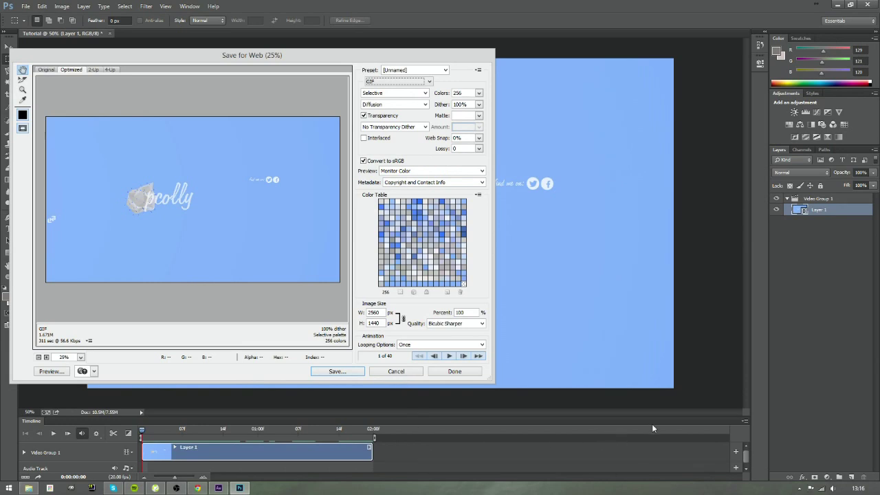
pyautogui.click(479, 94)
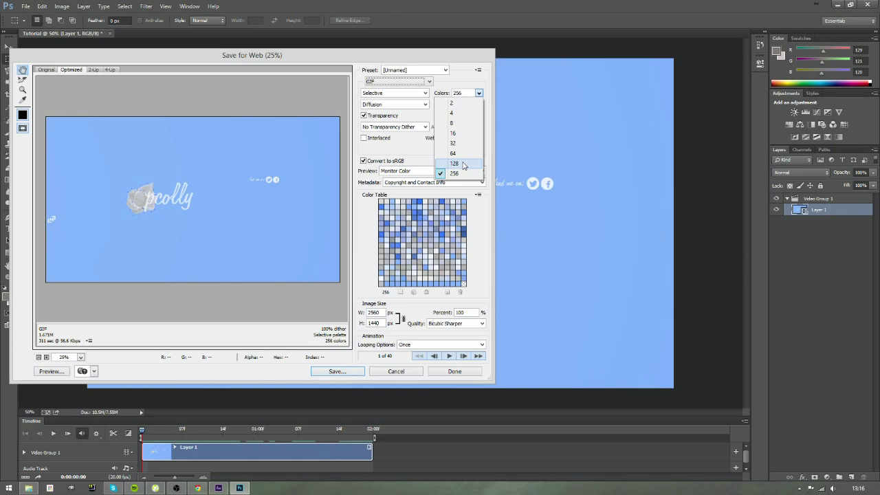
pyautogui.click(409, 153)
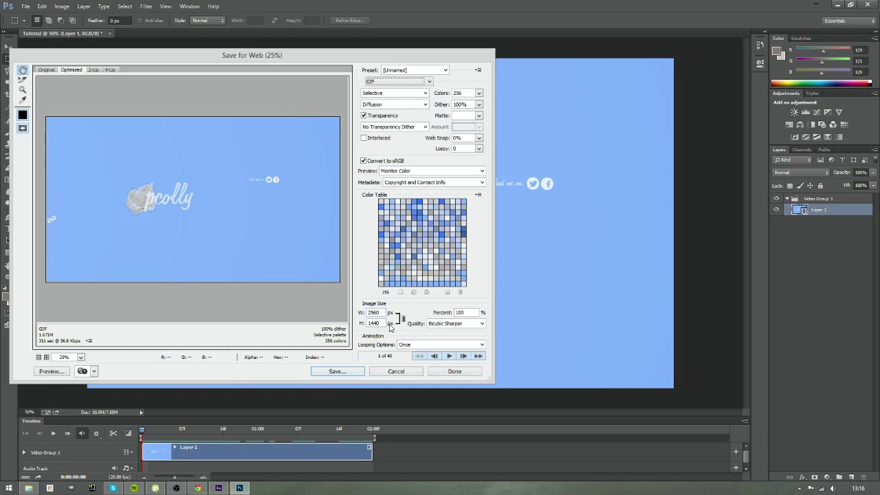
pyautogui.click(481, 323)
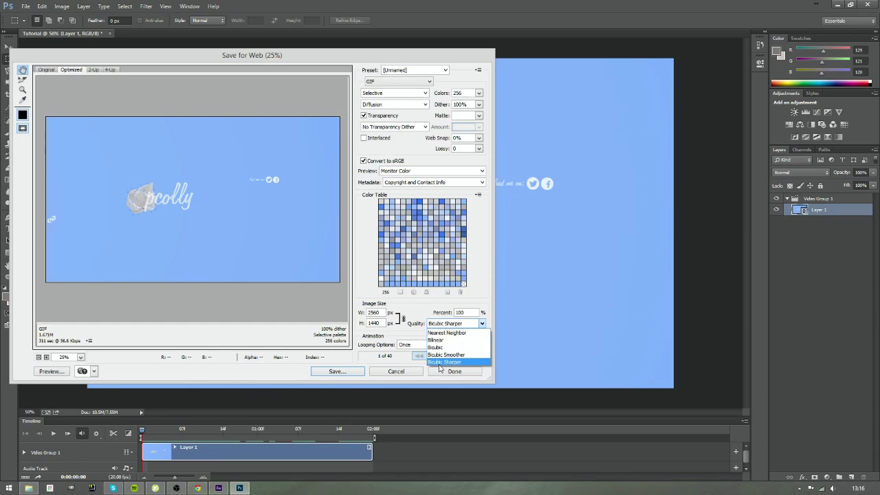
pyautogui.click(445, 362)
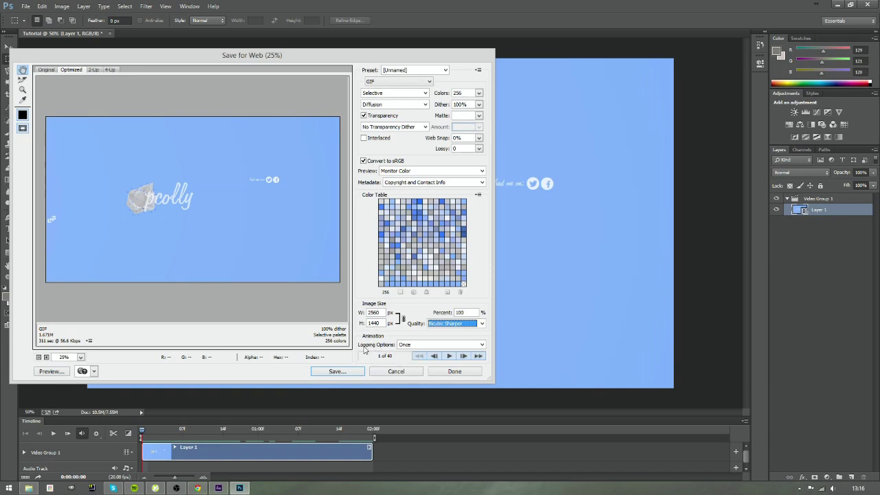
# Step: Set Looping Options to Forever, preview the animation's playback, then open the save dialog
pyautogui.click(414, 345)
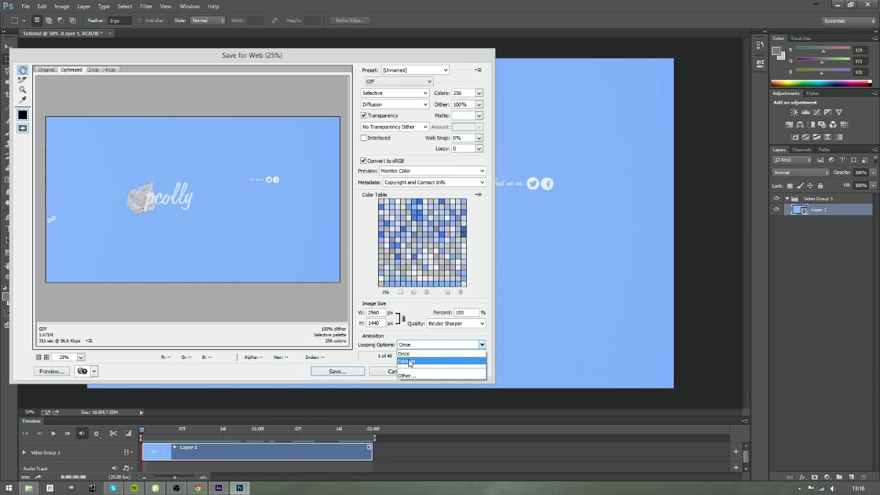
pyautogui.click(410, 362)
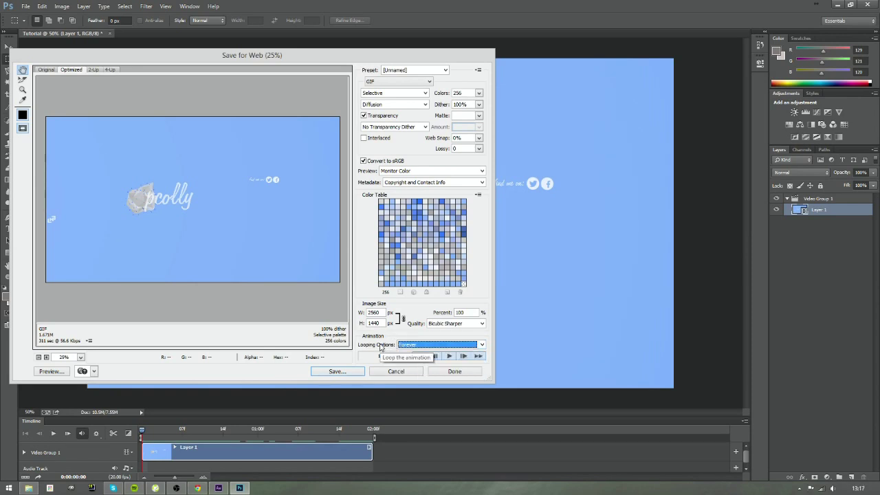
pyautogui.click(450, 356)
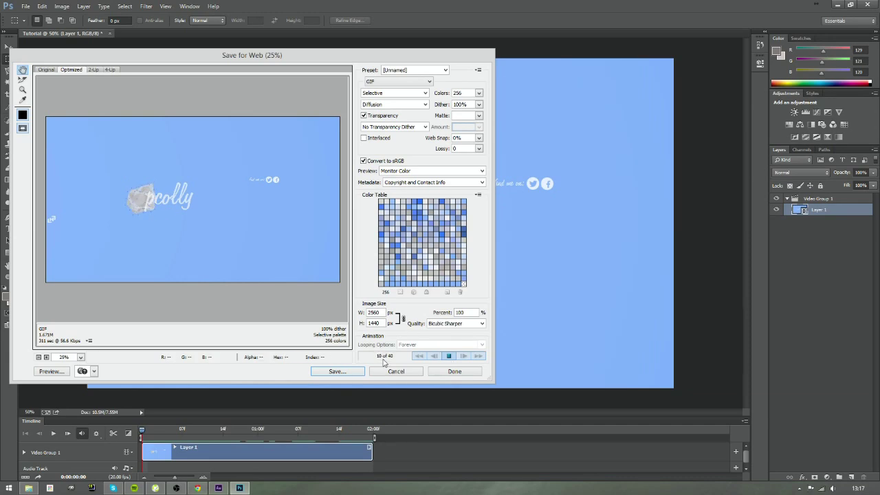
pyautogui.click(448, 355)
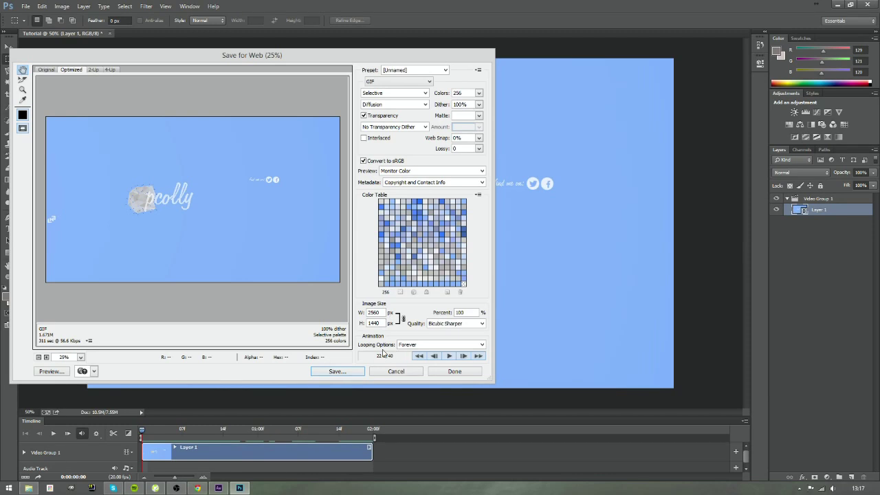
pyautogui.click(341, 372)
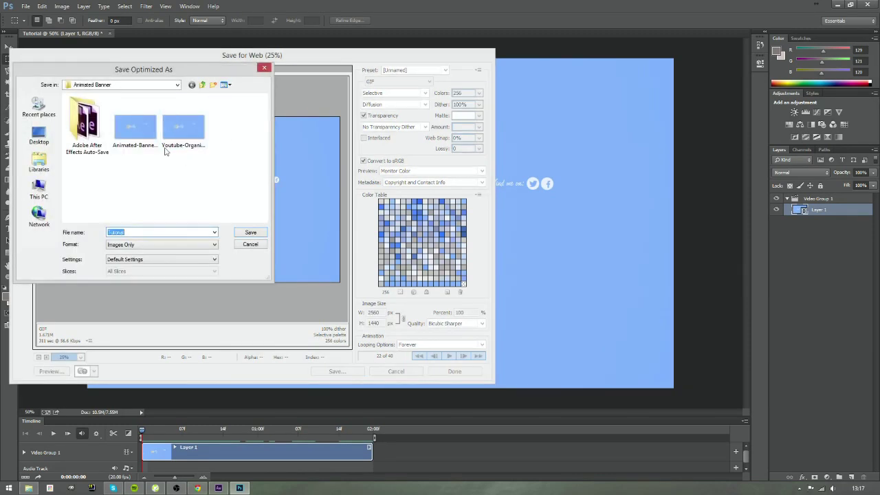
# Step: Navigate up to the Animated Banner Tutorial folder and keep the file name Tutorial.gif
pyautogui.click(202, 85)
pyautogui.click(202, 86)
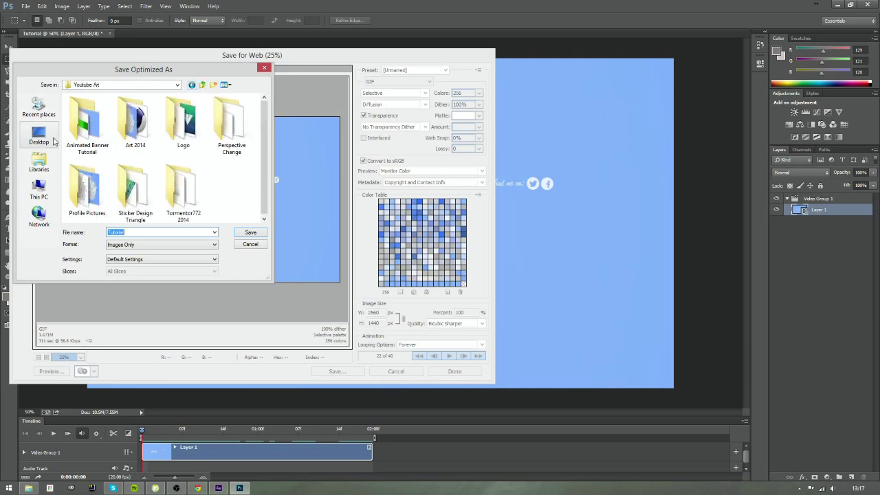
pyautogui.doubleClick(81, 143)
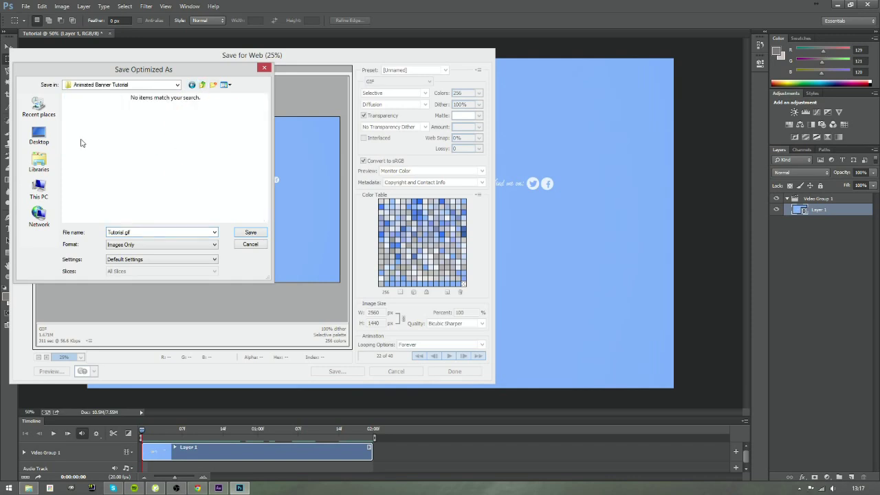
pyautogui.click(127, 233)
pyautogui.click(128, 232)
pyautogui.click(150, 214)
pyautogui.click(138, 245)
pyautogui.click(138, 245)
# Step: Save Tutorial.gif into the folder and let the GIF export finish
pyautogui.click(253, 233)
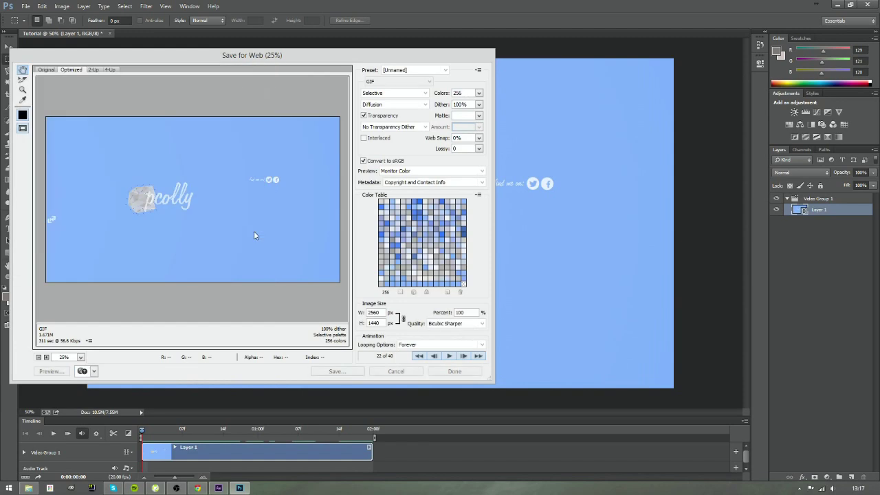